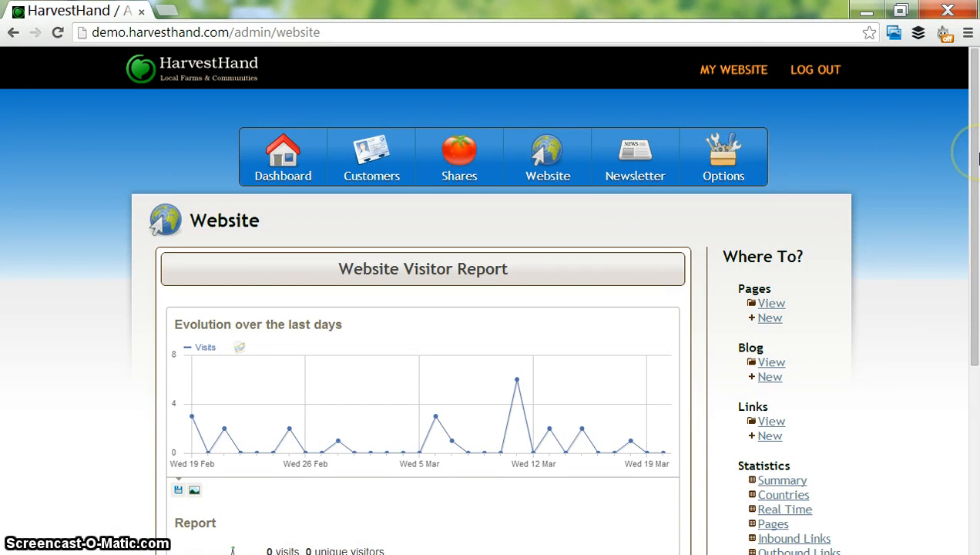
- Open the list of existing website pages and start a new page
drag(975, 158, 975, 199)
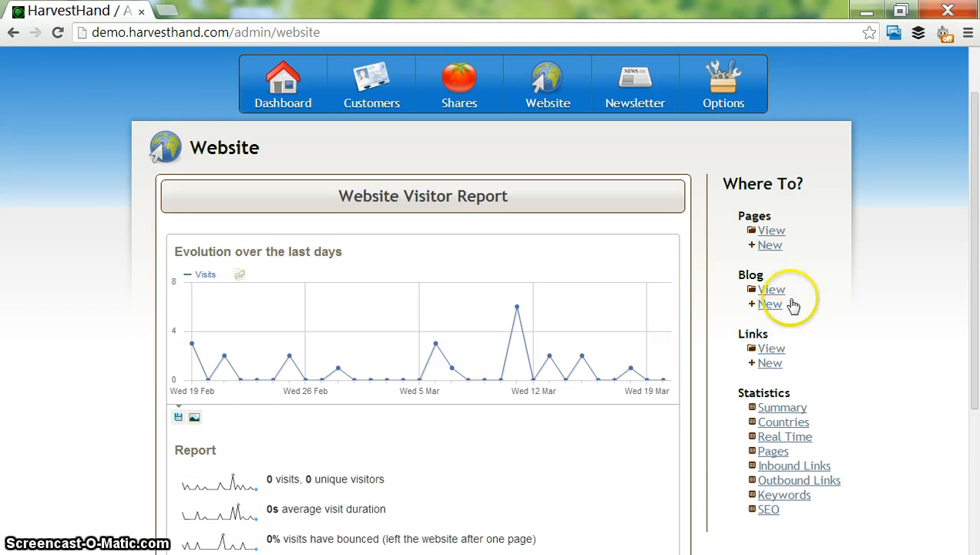
click(780, 234)
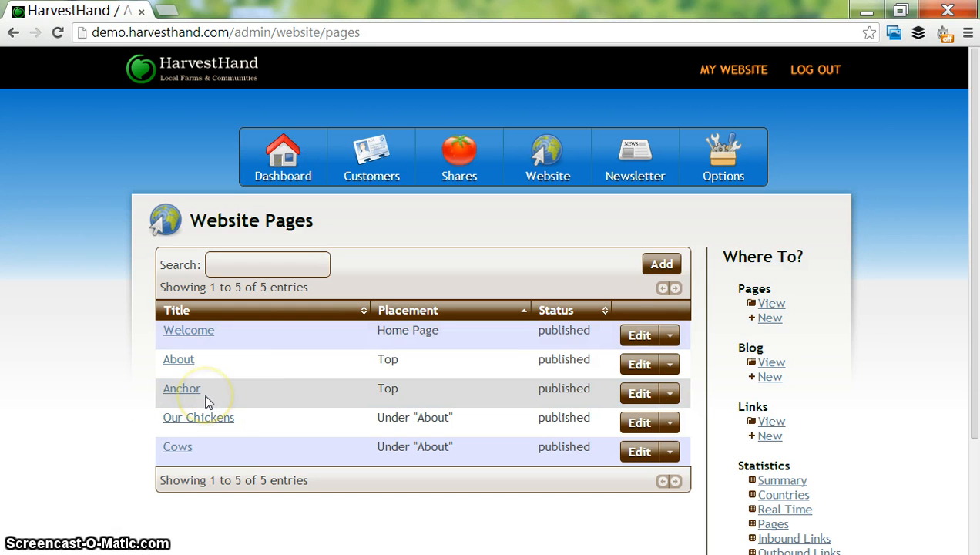
click(763, 319)
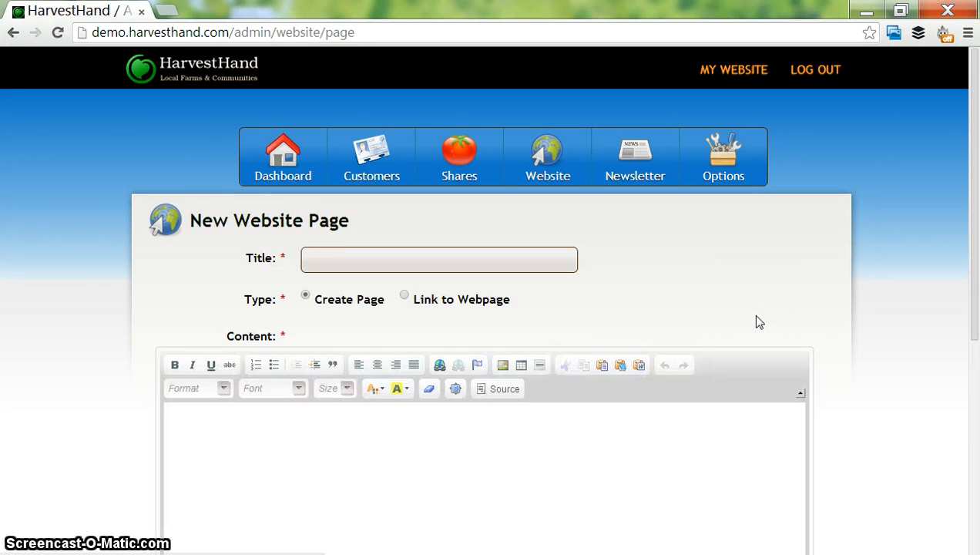
click(384, 267)
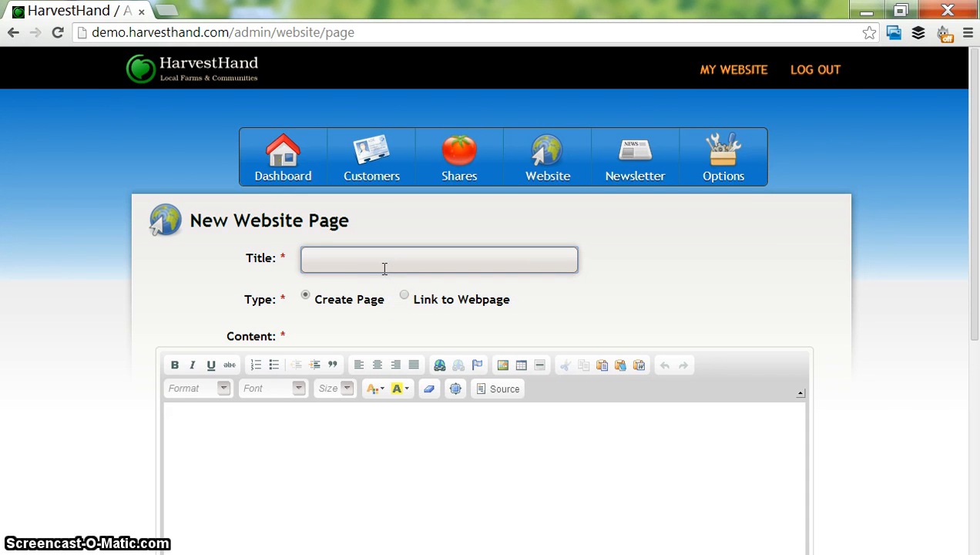
text(A)
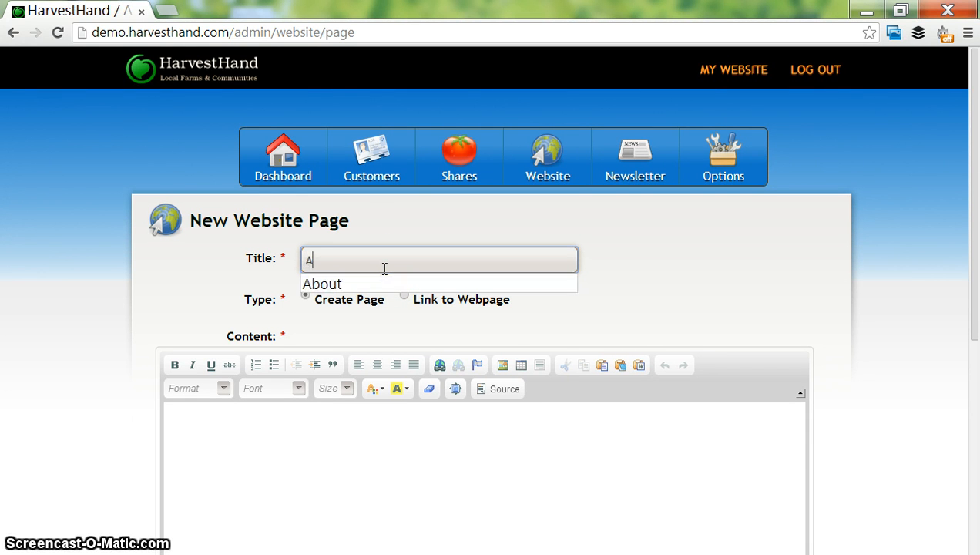
text(bout )
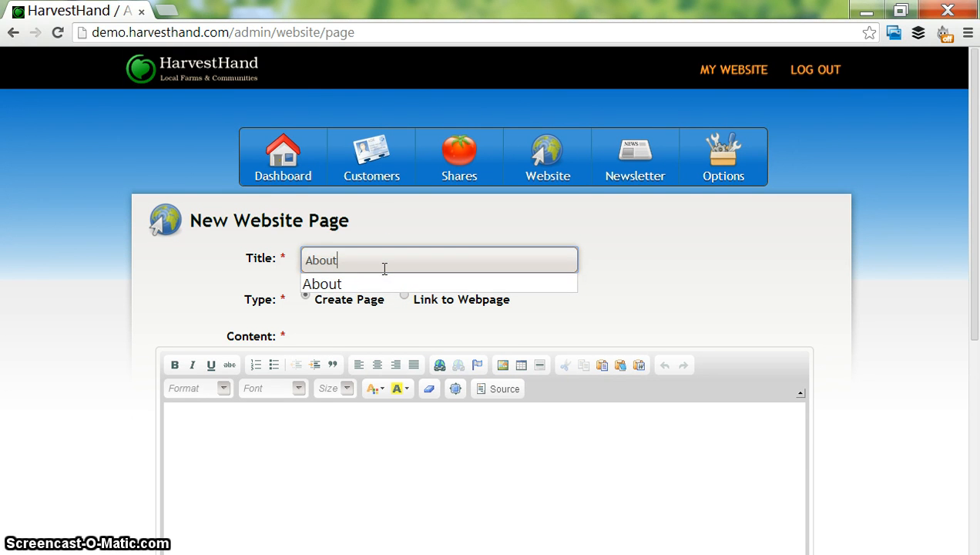
text(teh)
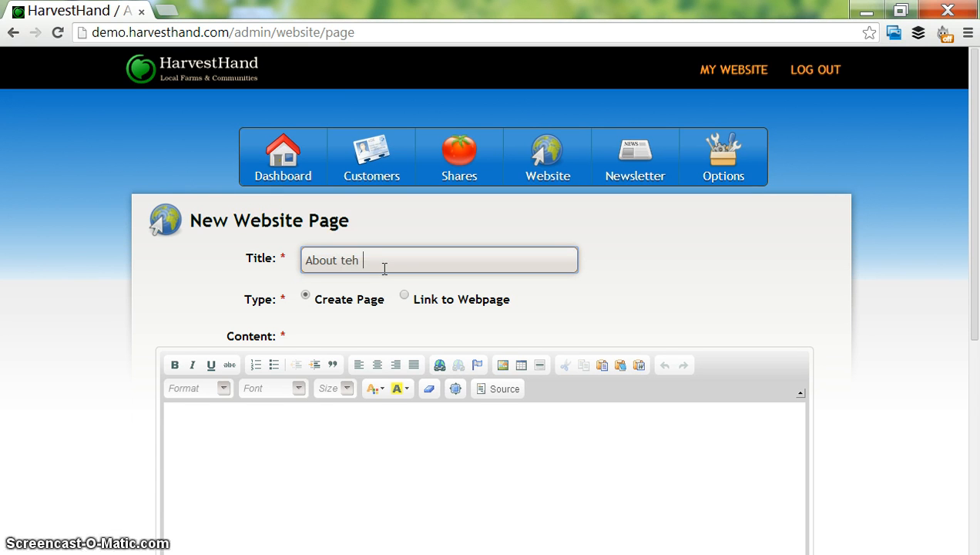
key(BackSpace)
key(BackSpace)
text(he Farmst)
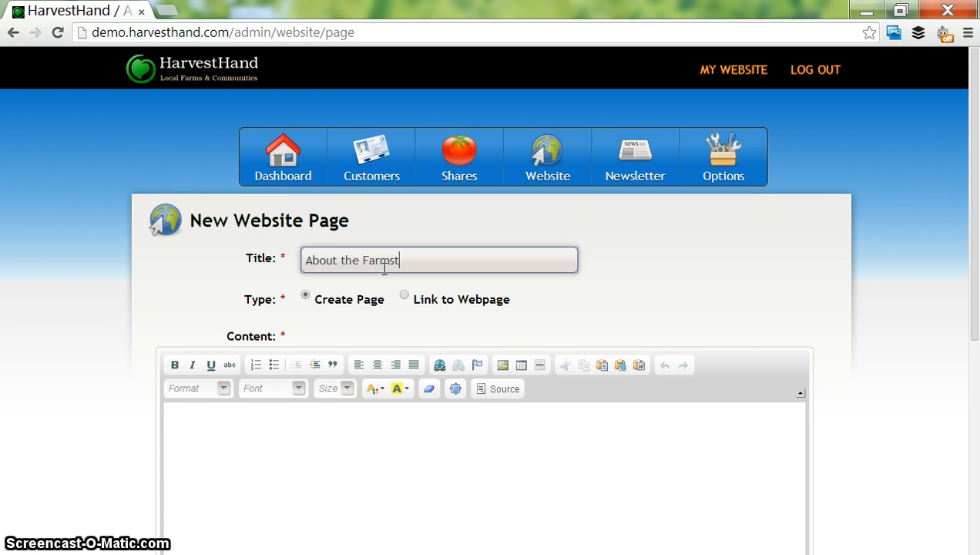
- Replace the new page's title with "Farm Stay"
key(ctrl+a)
text(Far)
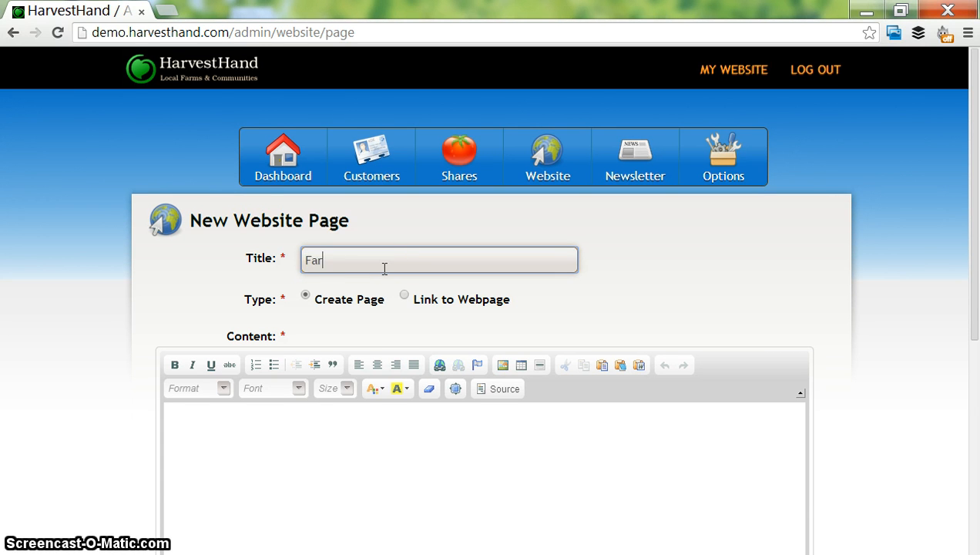
text(mstay)
key(BackSpace)
key(BackSpace)
key(BackSpace)
key(BackSpace)
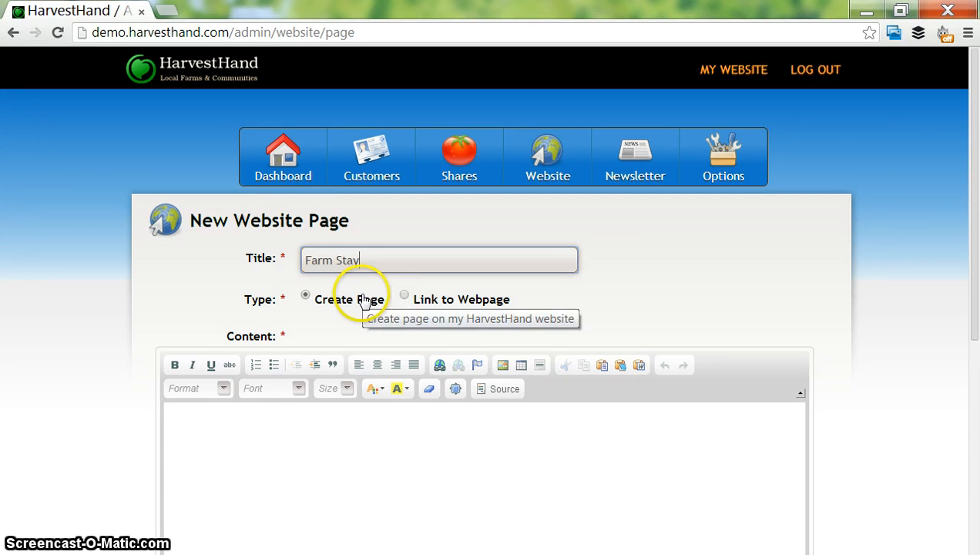
click(429, 300)
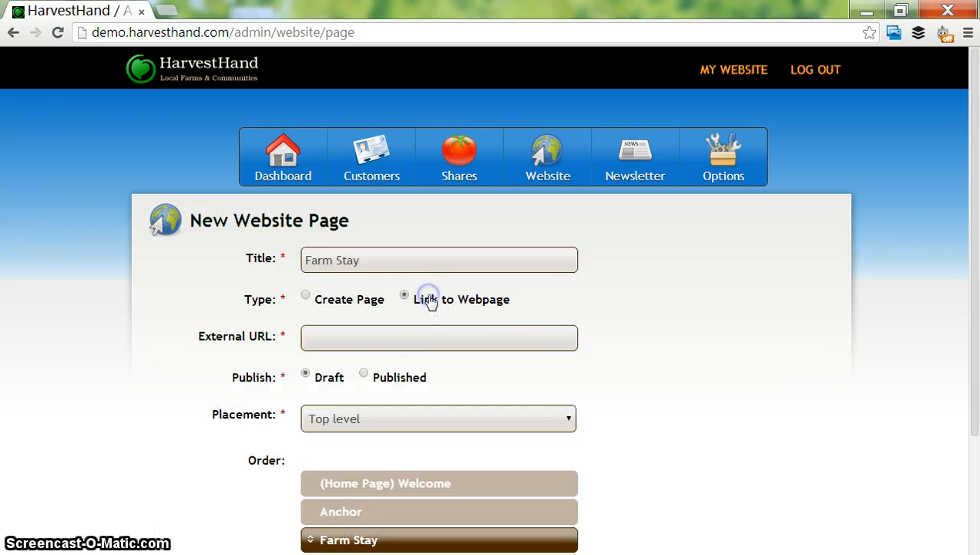
click(416, 331)
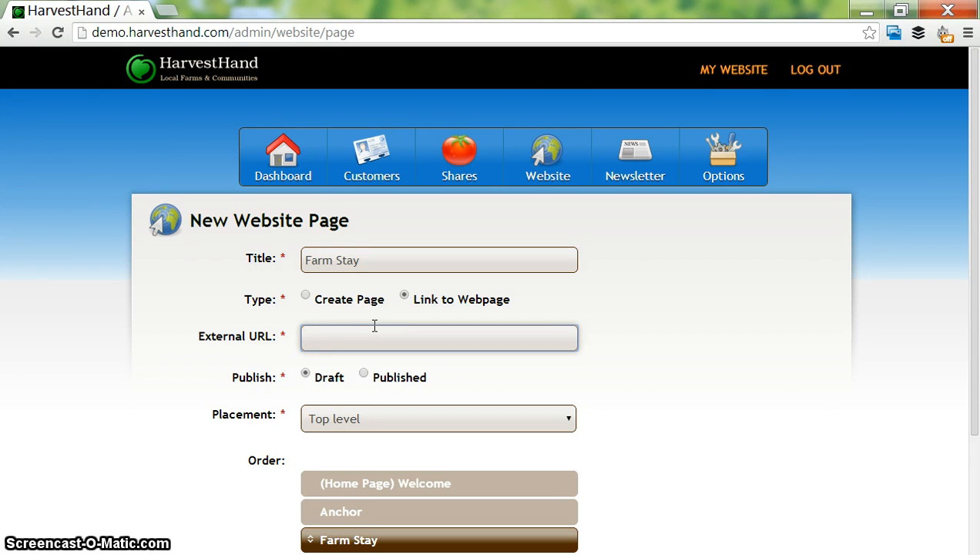
click(333, 305)
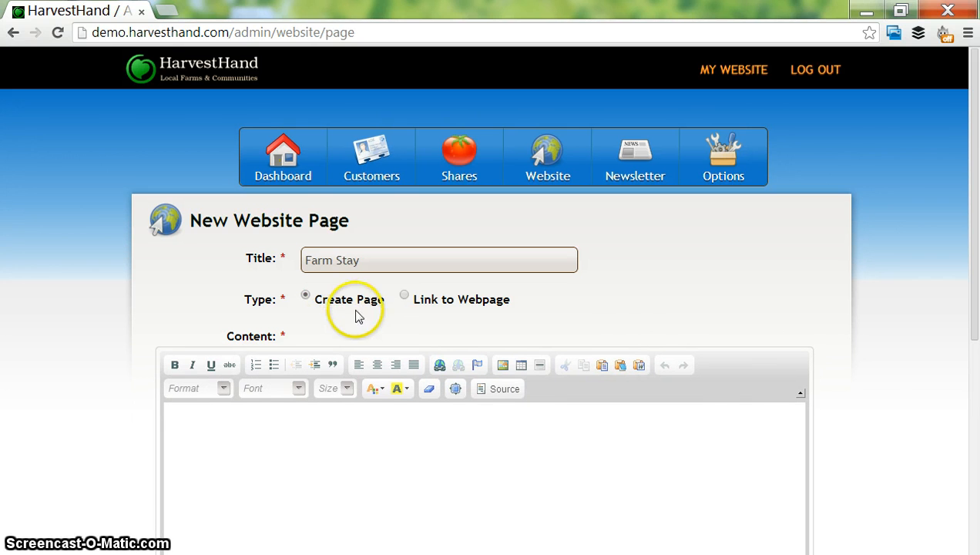
- Enter "Farm Stay" in the page content with "Open June- September 2012" on a separate line below it
scroll(976, 258, down, 1)
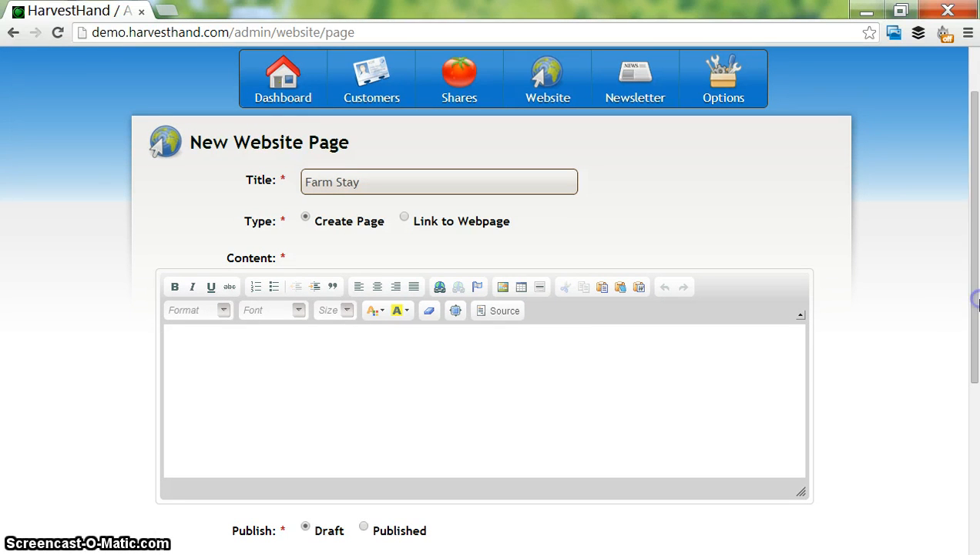
click(605, 361)
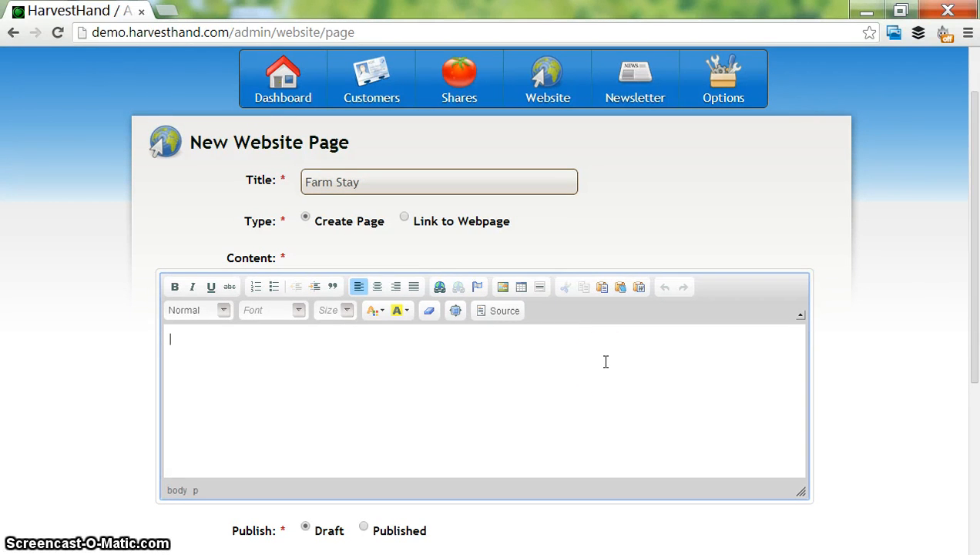
click(582, 221)
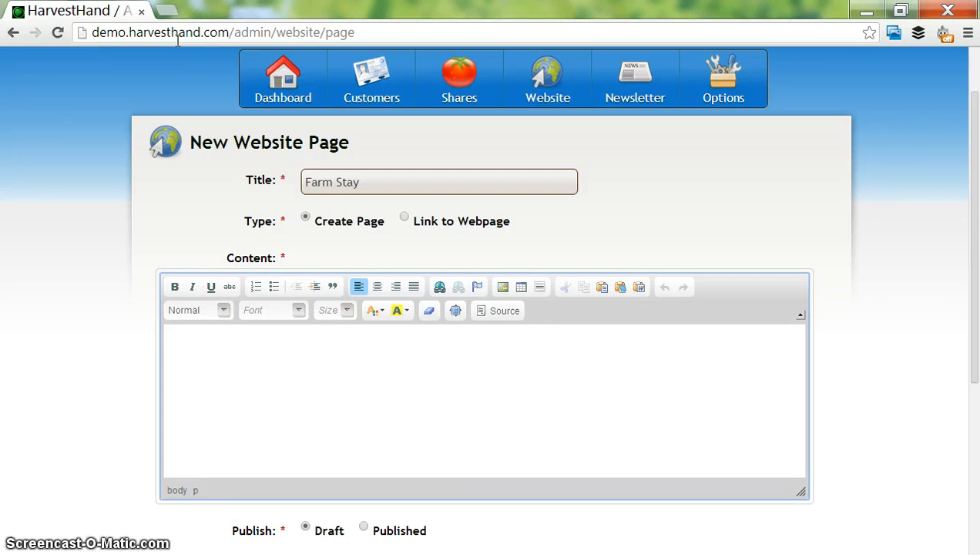
text(s)
key(BackSpace)
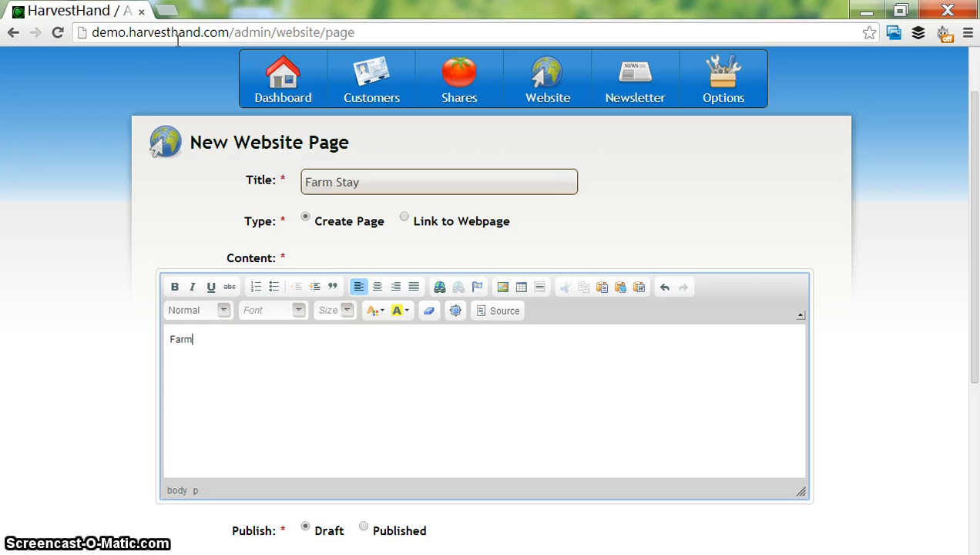
text(Farm STa)
key(BackSpace)
key(BackSpace)
text(tay)
key(Return)
text(Open June- September)
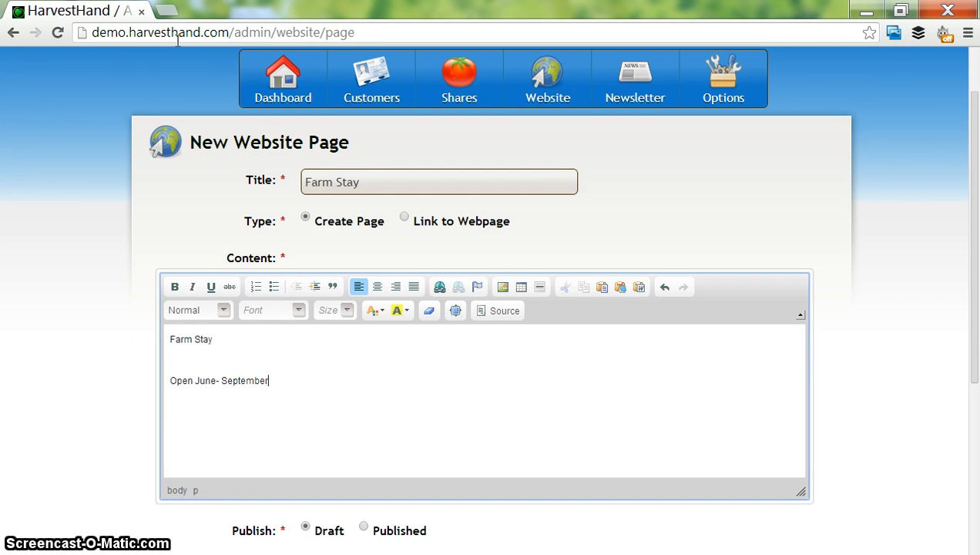
text( 2012)
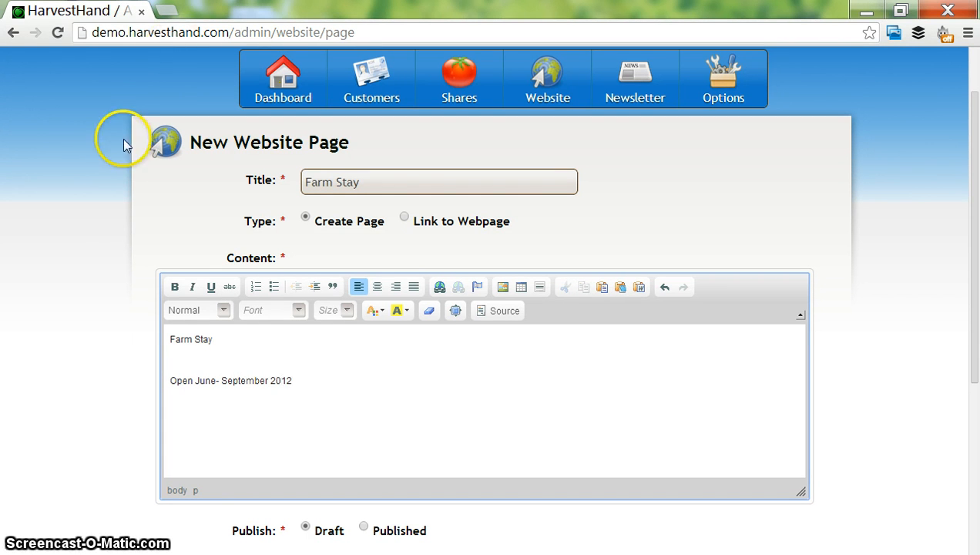
- Format the "Open June- September 2012" line as Heading 2 and delete the "Farm Stay" text above it
triple_click(210, 371)
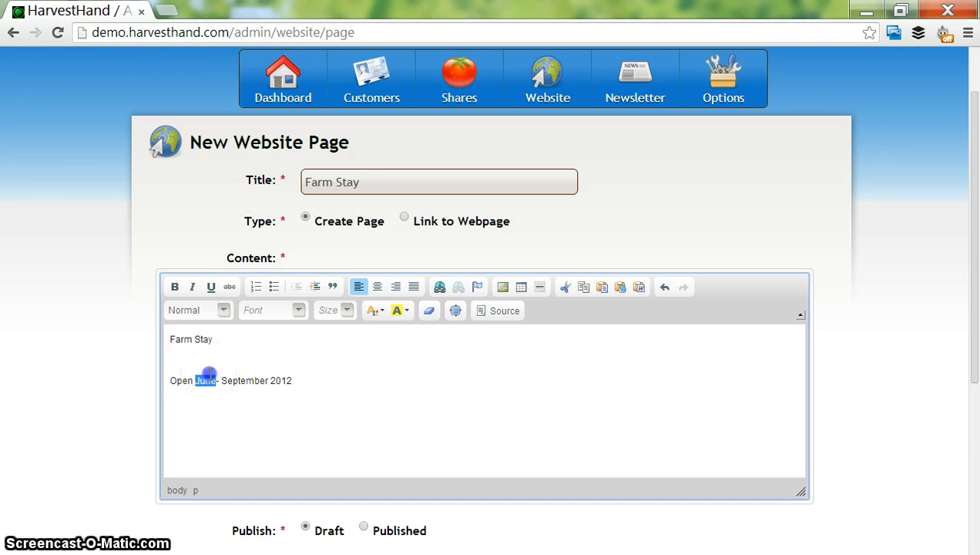
click(215, 311)
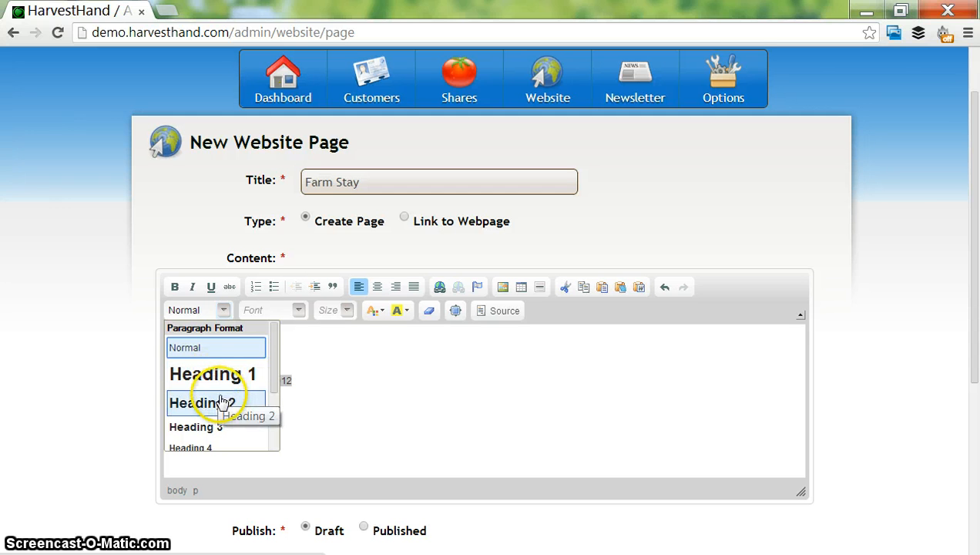
click(223, 401)
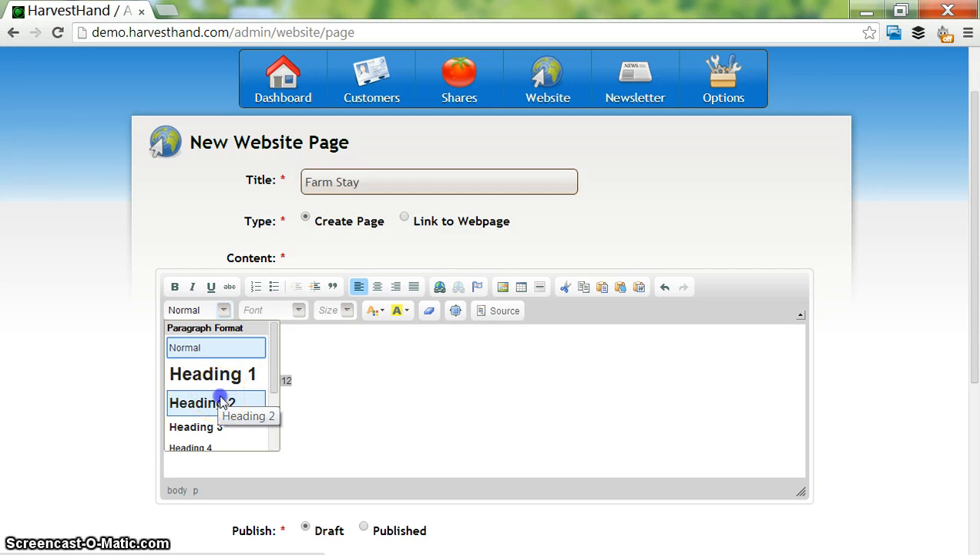
click(224, 397)
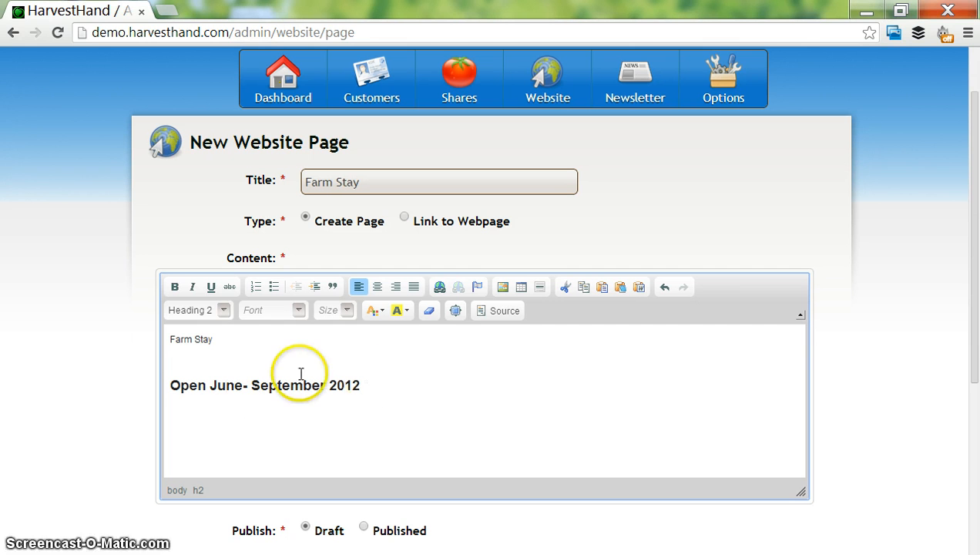
drag(217, 344, 162, 333)
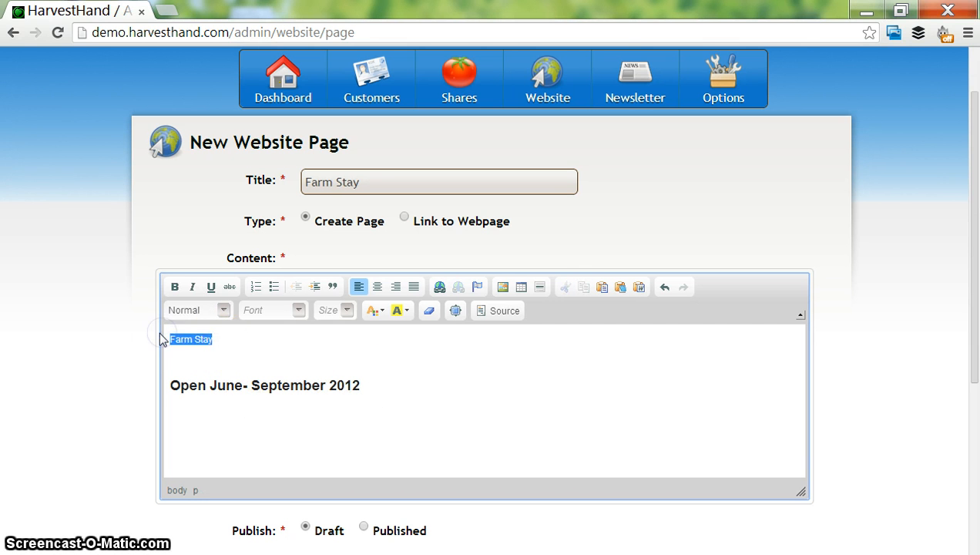
key(BackSpace)
double_click(192, 386)
triple_click(193, 386)
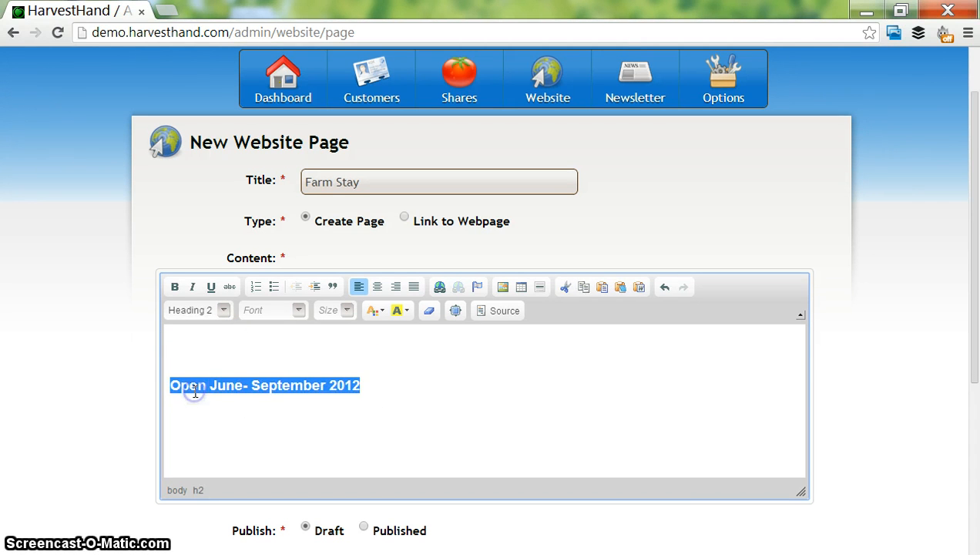
click(445, 291)
click(446, 293)
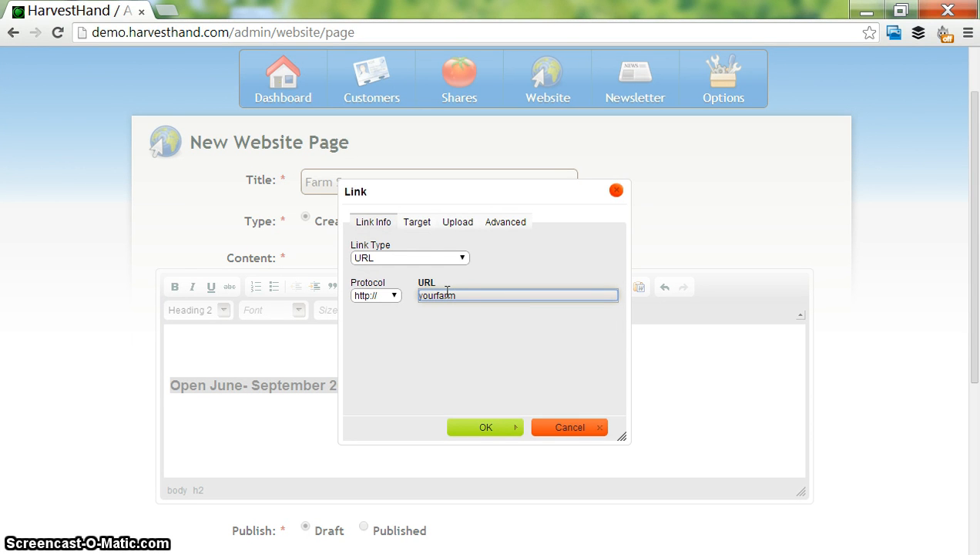
text(yourfarm.com/schedeul)
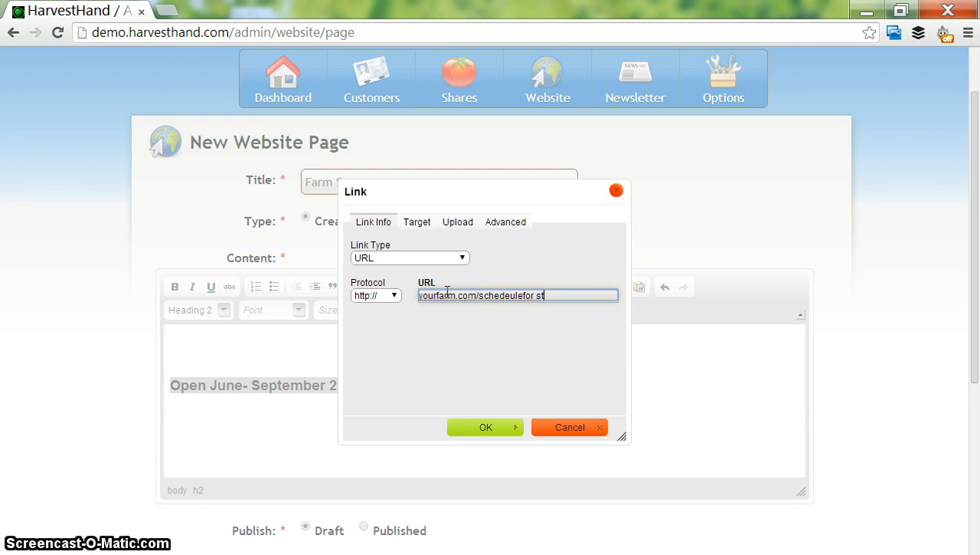
text(eforstay)
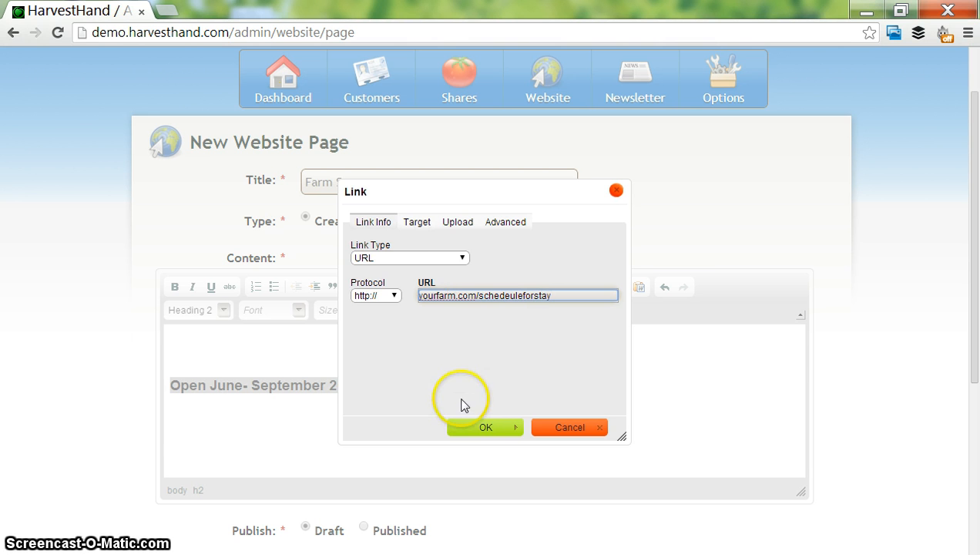
click(471, 423)
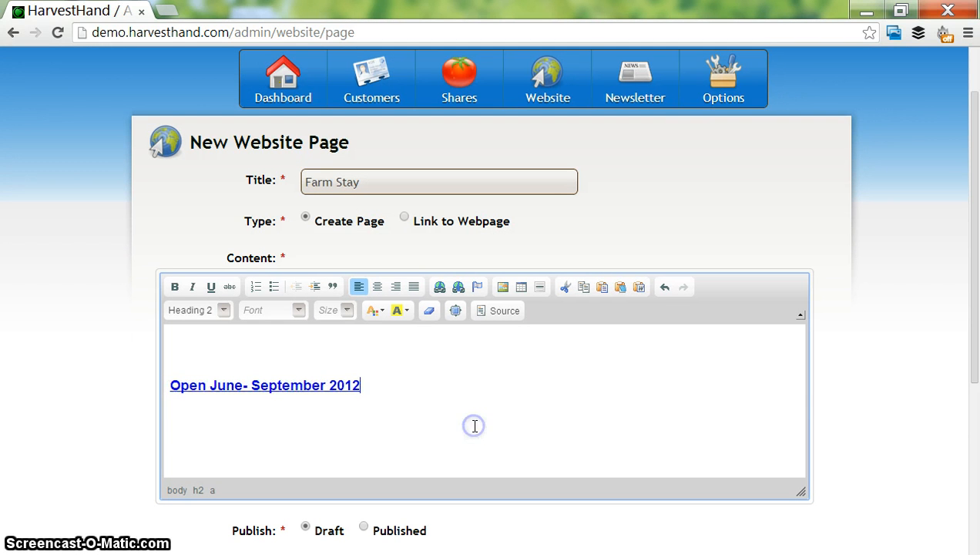
- Remove the empty lines above the linked text in the page content
drag(976, 346, 977, 443)
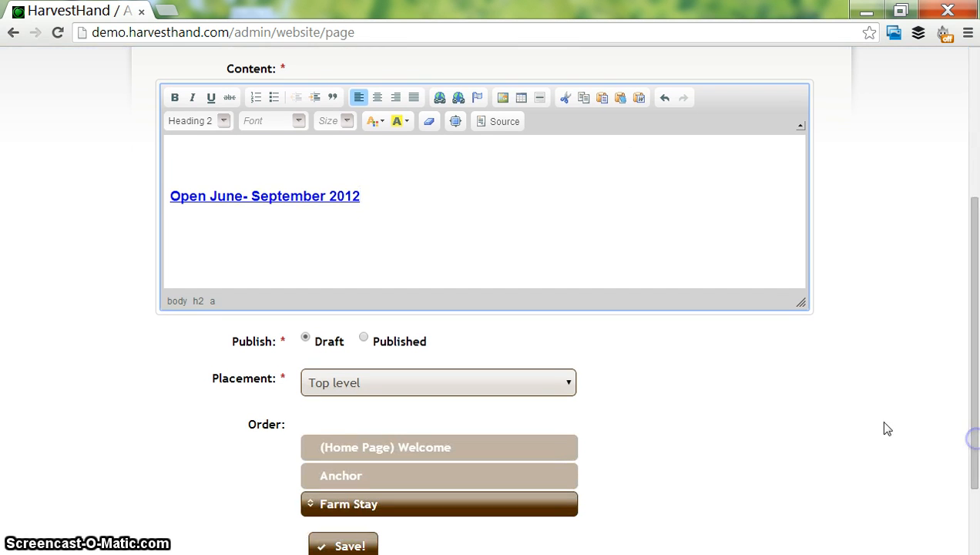
click(603, 170)
key(BackSpace)
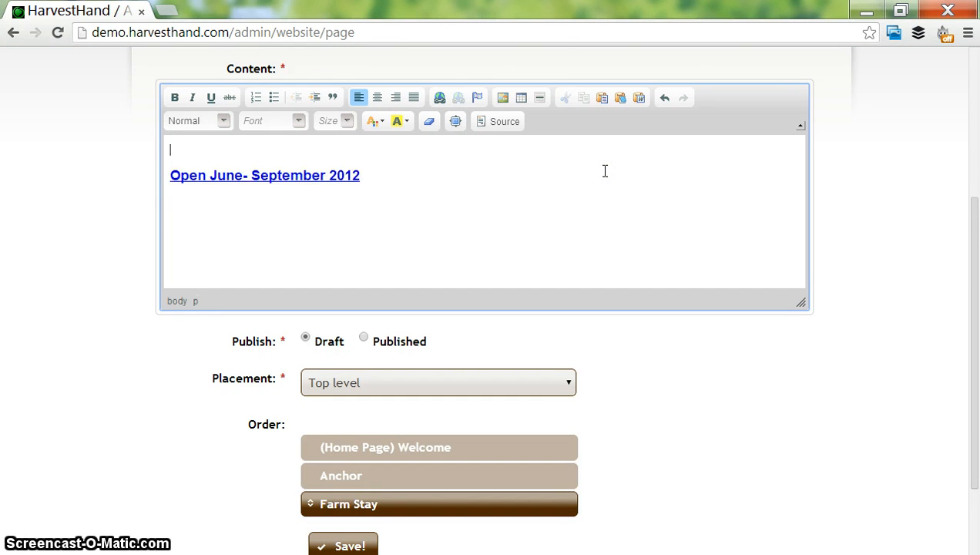
key(Down)
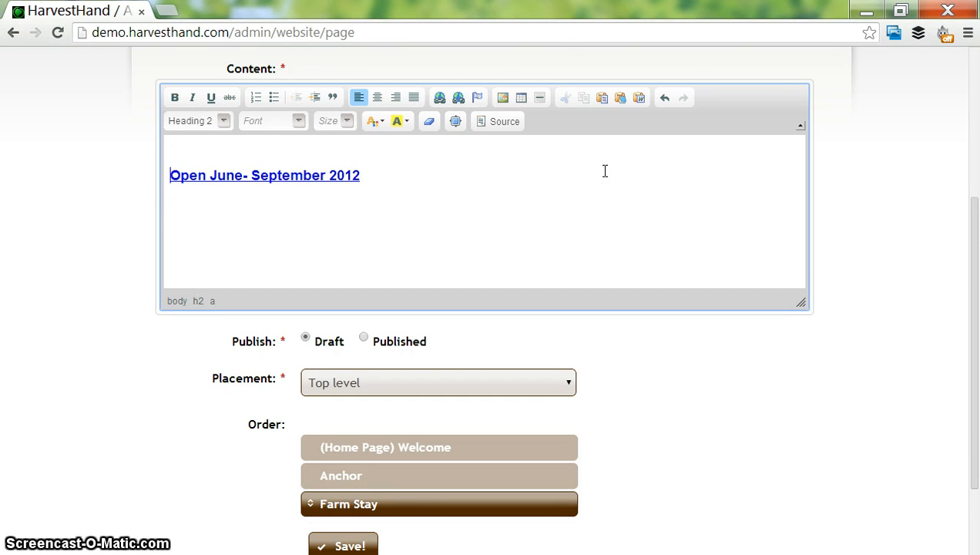
key(BackSpace)
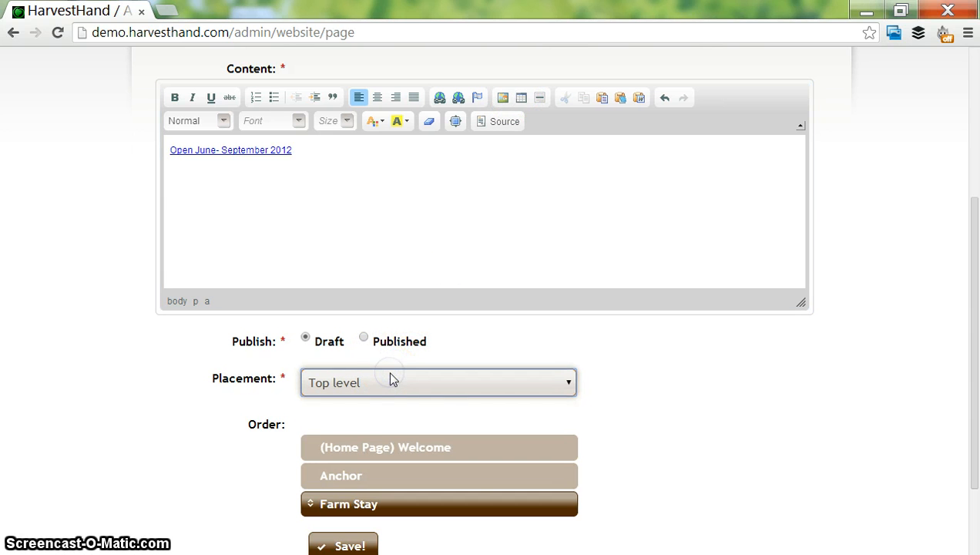
- Choose Top level as the placement for the Farm Stay page
click(397, 385)
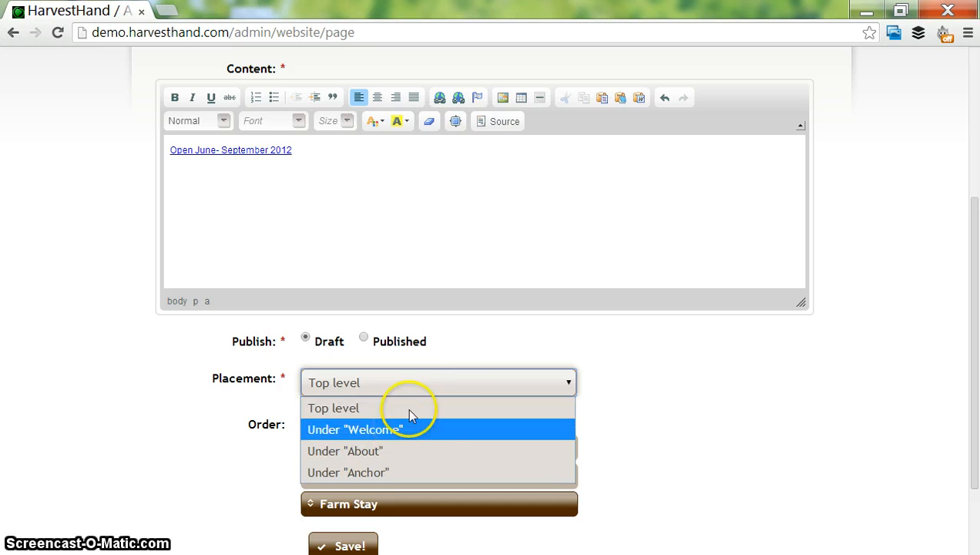
click(422, 408)
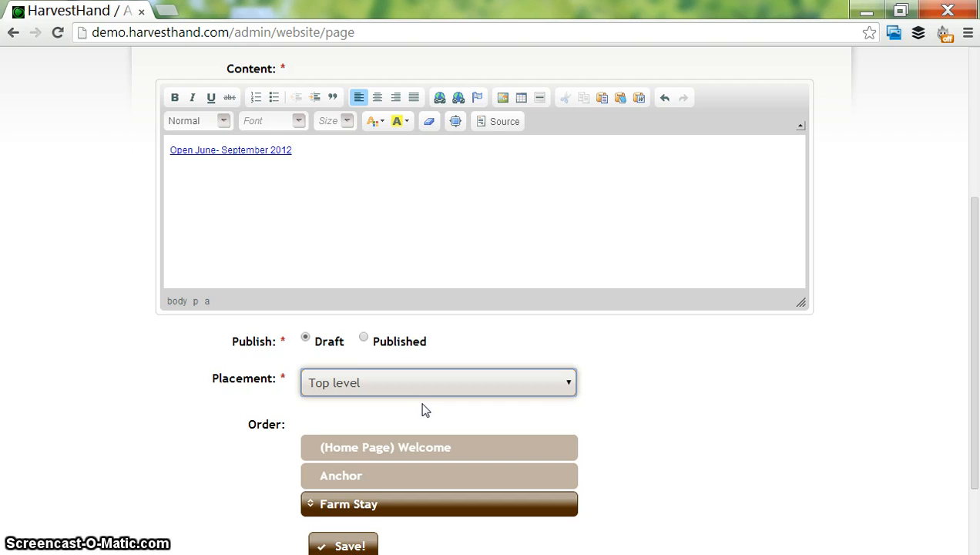
- Change the Farm Stay page's placement to Under "About"
click(401, 388)
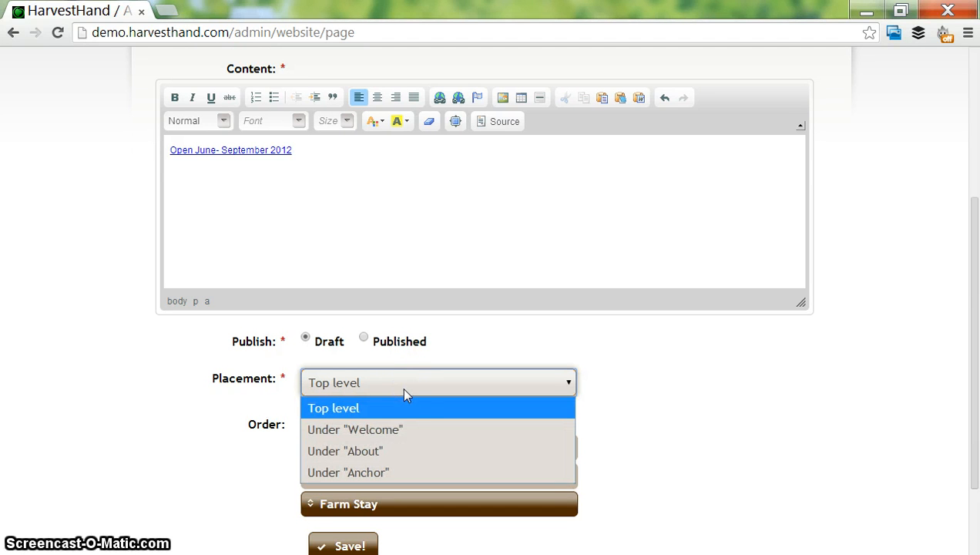
click(395, 450)
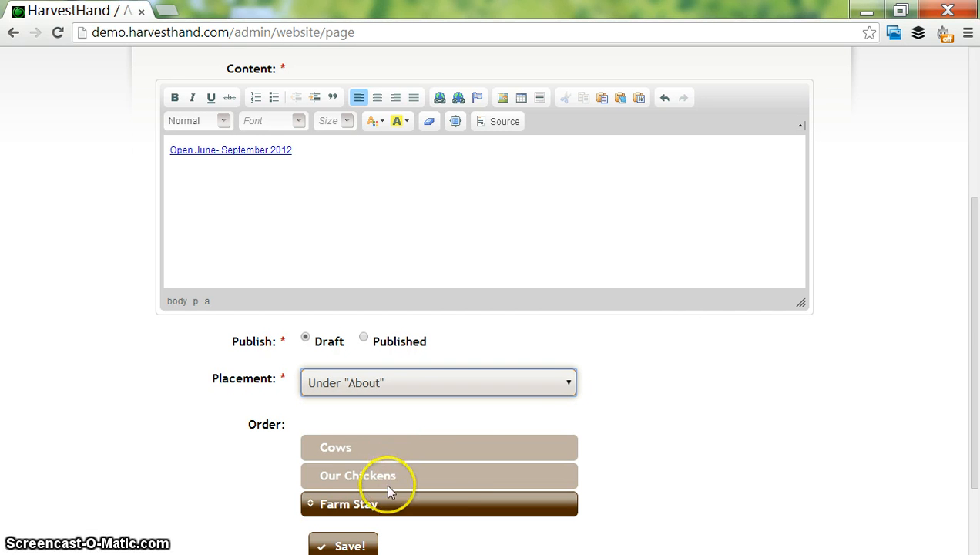
drag(968, 312, 975, 381)
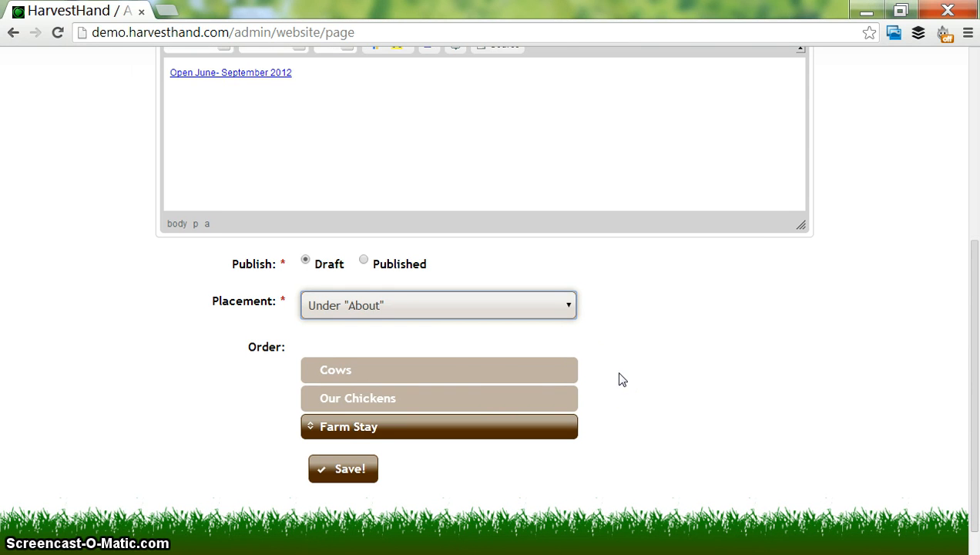
- Move Farm Stay to the first place in the page order, above Cows, and save the page
click(387, 427)
drag(387, 423, 385, 404)
drag(379, 377, 383, 371)
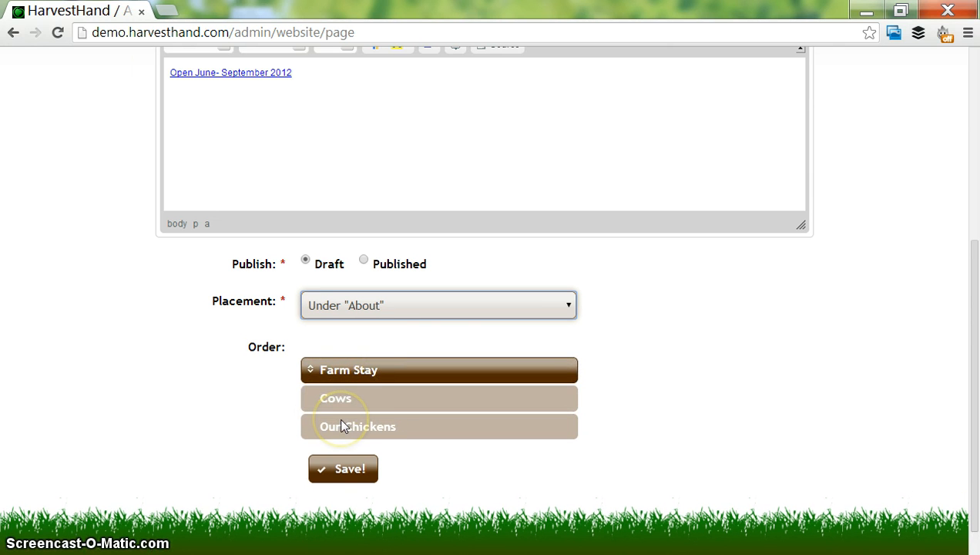
click(344, 468)
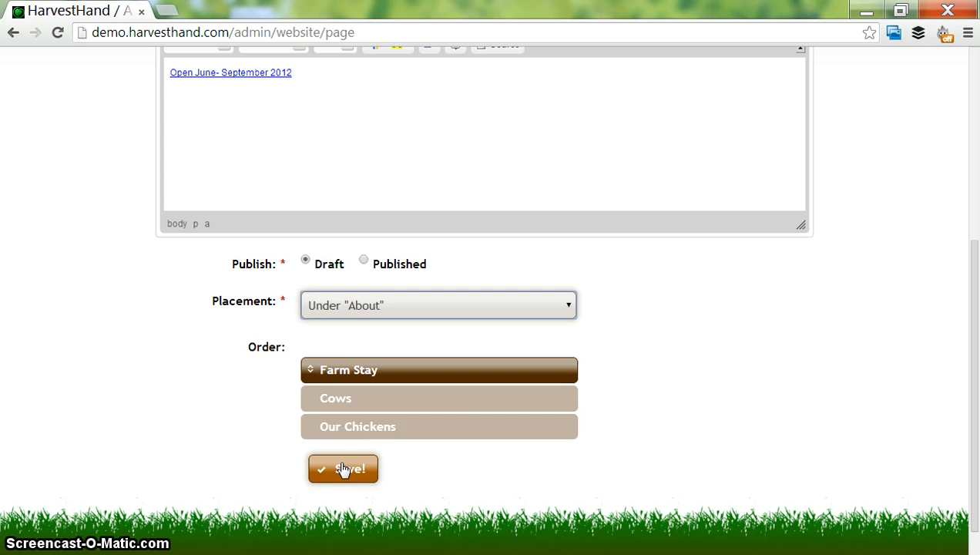
click(344, 467)
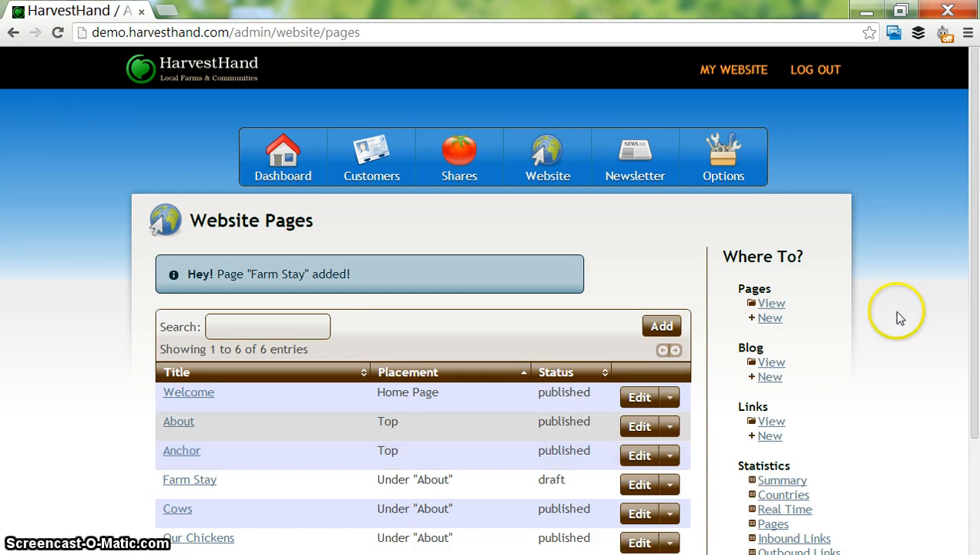
drag(972, 231, 975, 295)
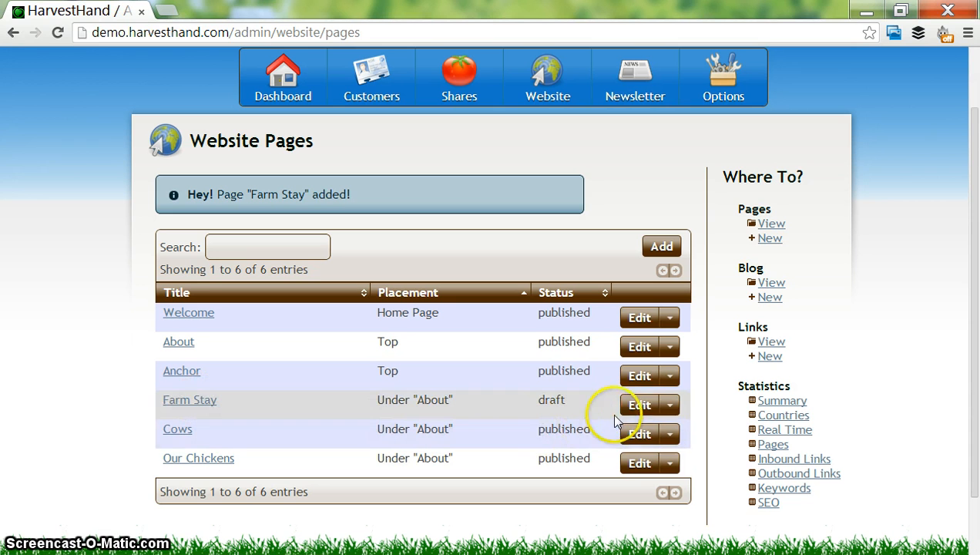
click(668, 406)
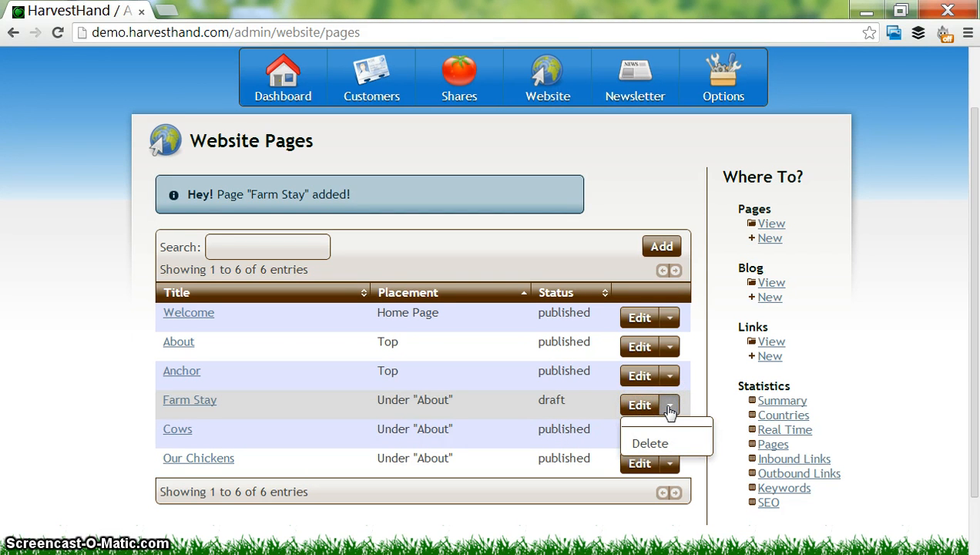
click(669, 406)
click(669, 406)
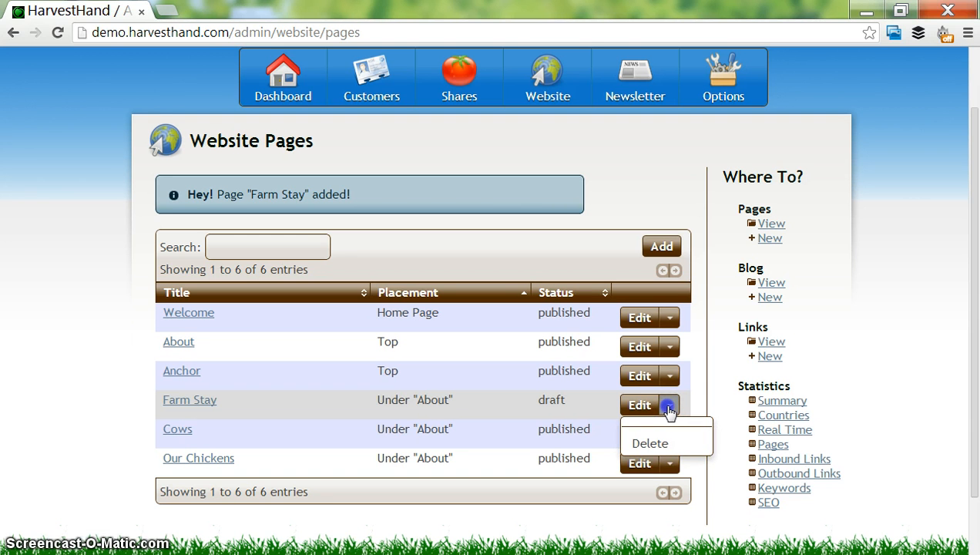
click(668, 409)
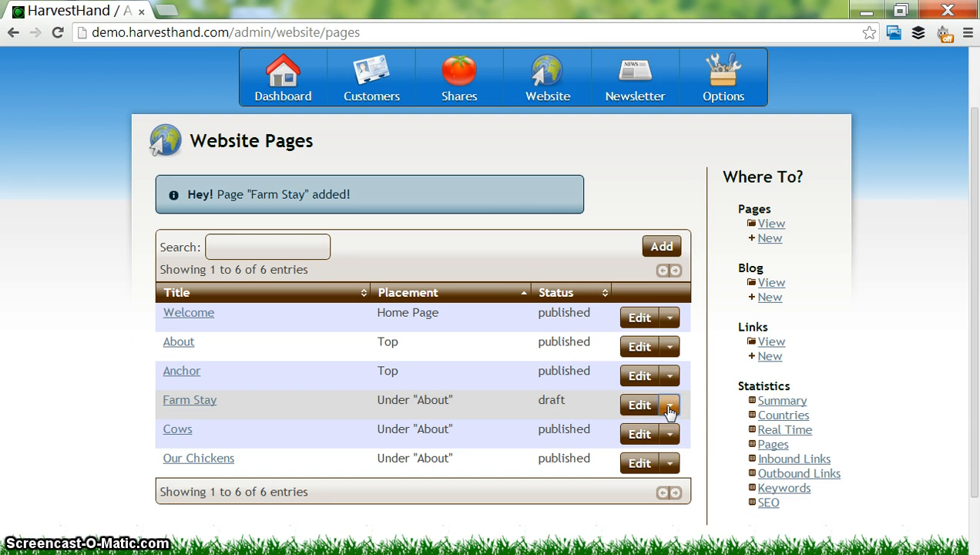
- Open the Farm Stay page for editing and add an empty line below the linked text
click(651, 406)
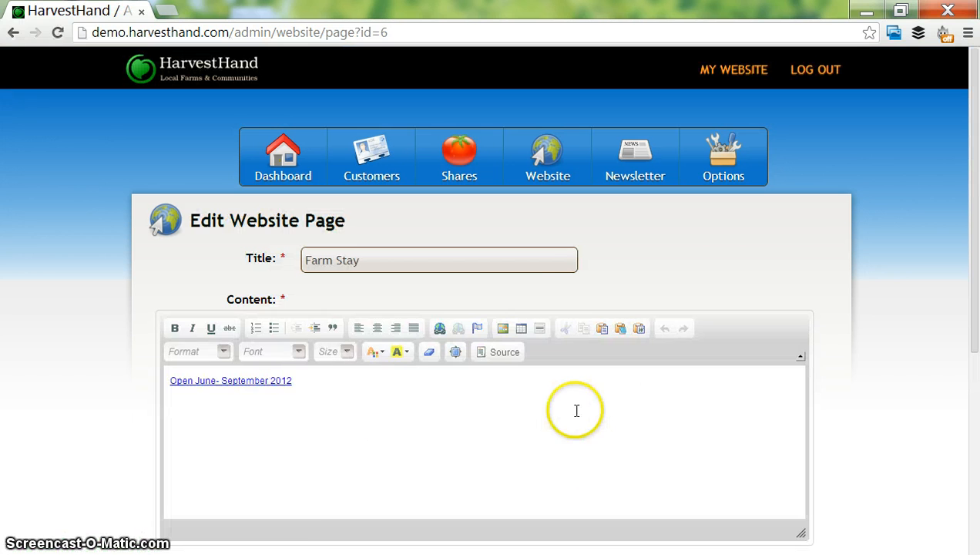
click(569, 413)
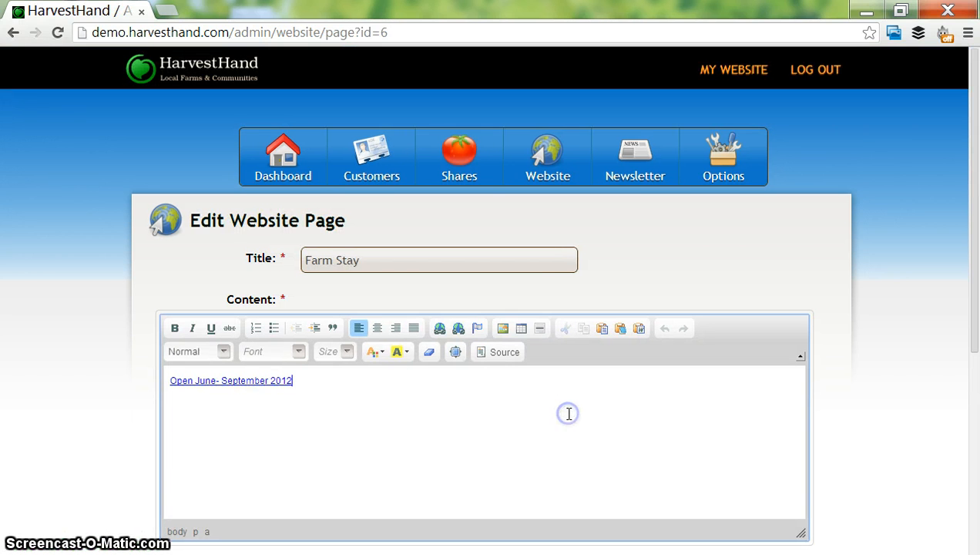
key(Return)
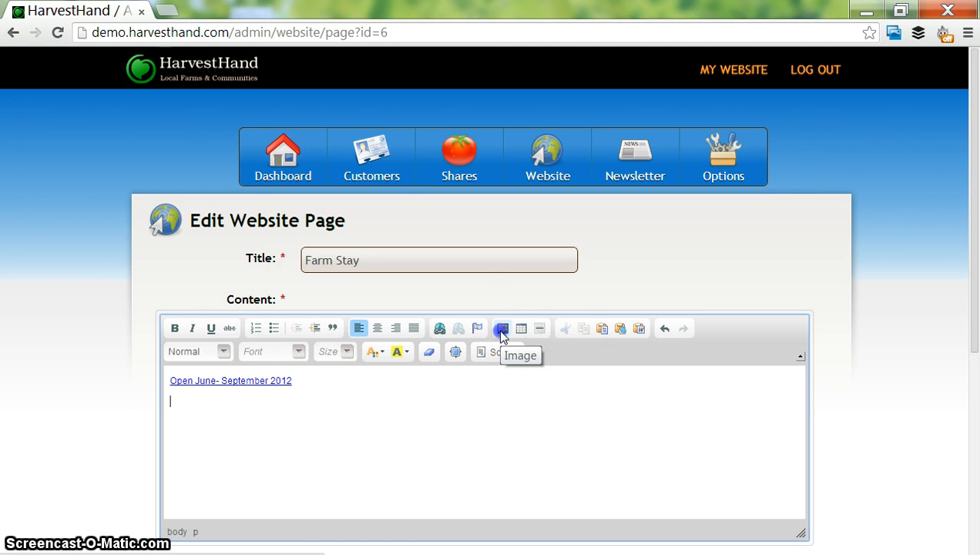
- Start inserting an image on the empty line and choose the medium-size photo of two smiling men from Harvest Hand's Images folder for upload
click(500, 330)
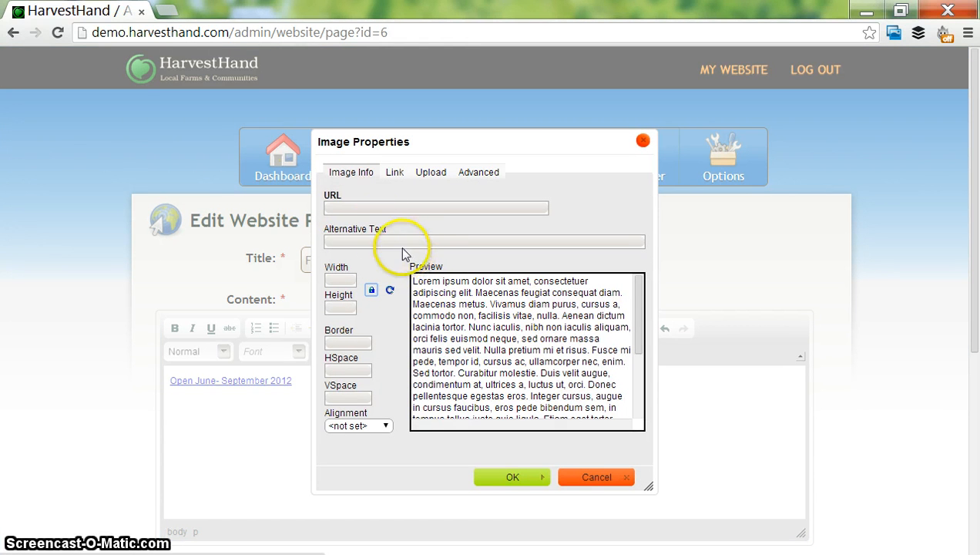
click(355, 207)
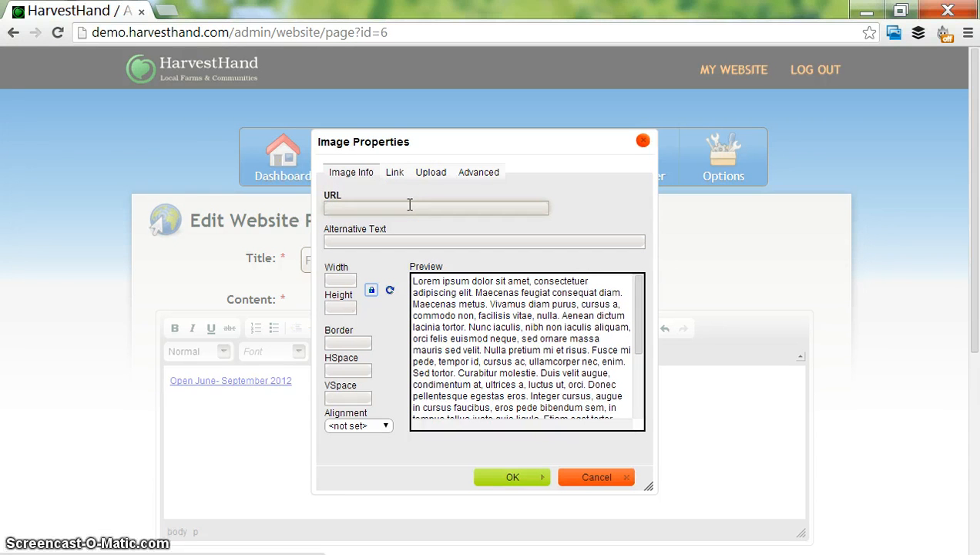
click(410, 205)
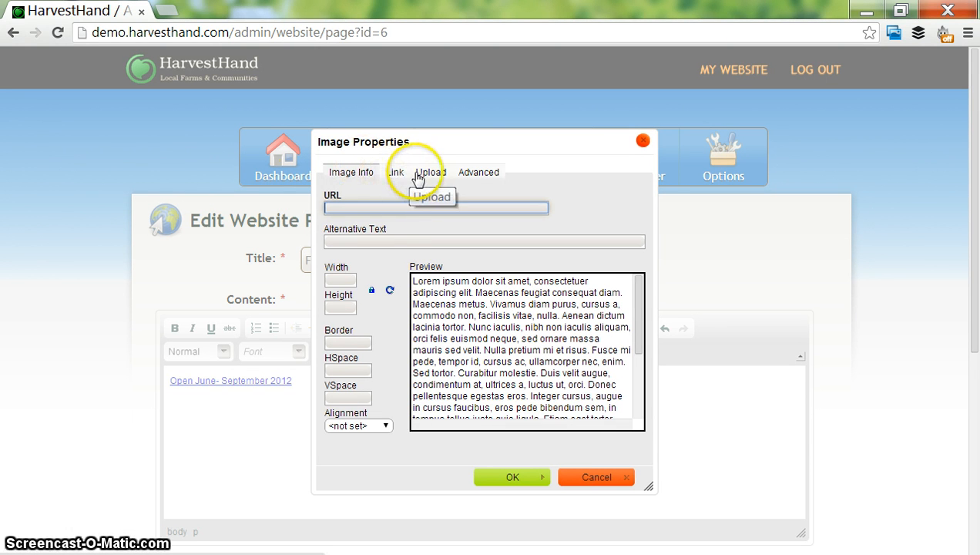
click(421, 176)
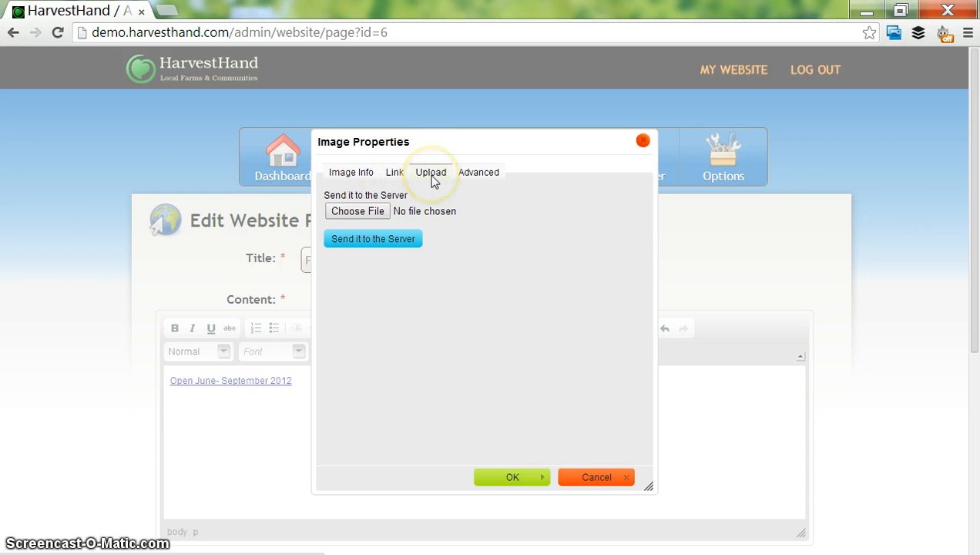
click(369, 215)
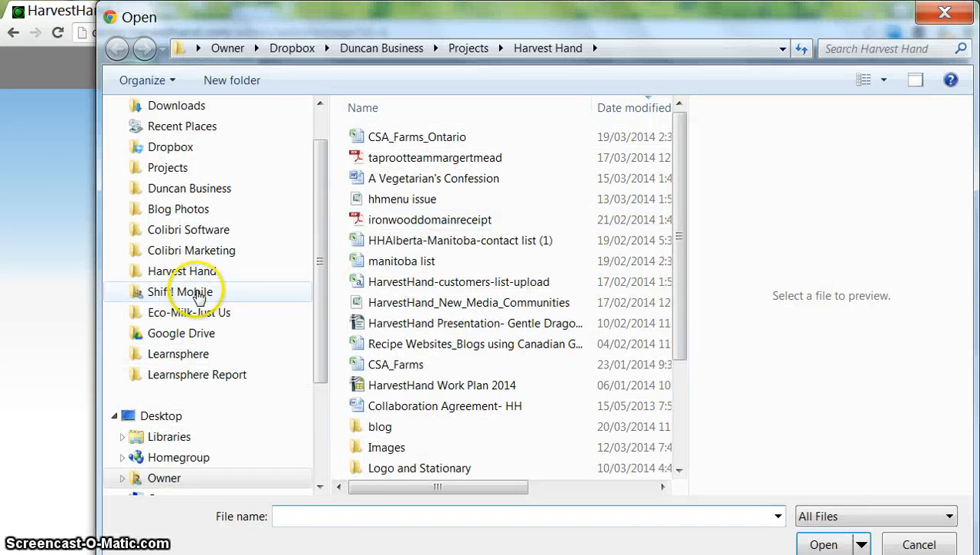
click(190, 276)
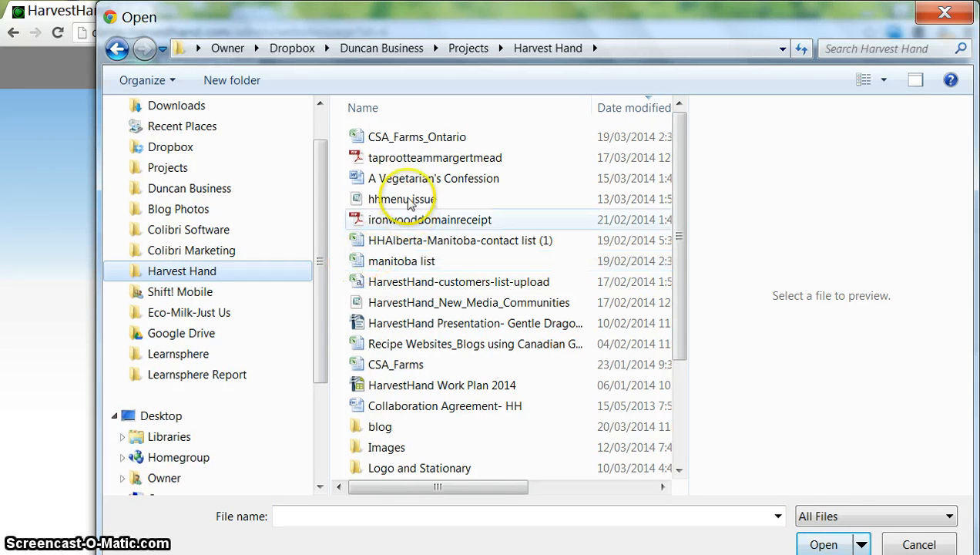
click(389, 455)
double_click(389, 455)
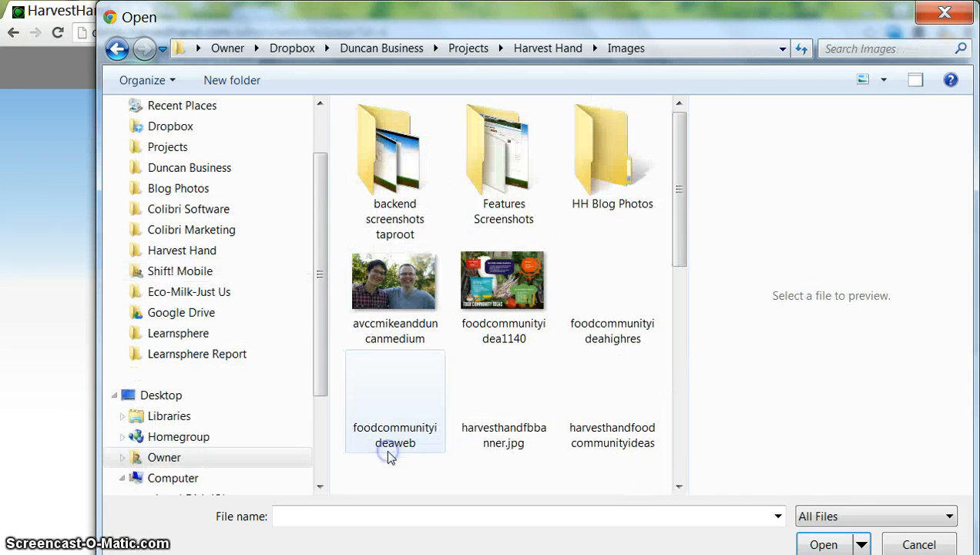
click(431, 268)
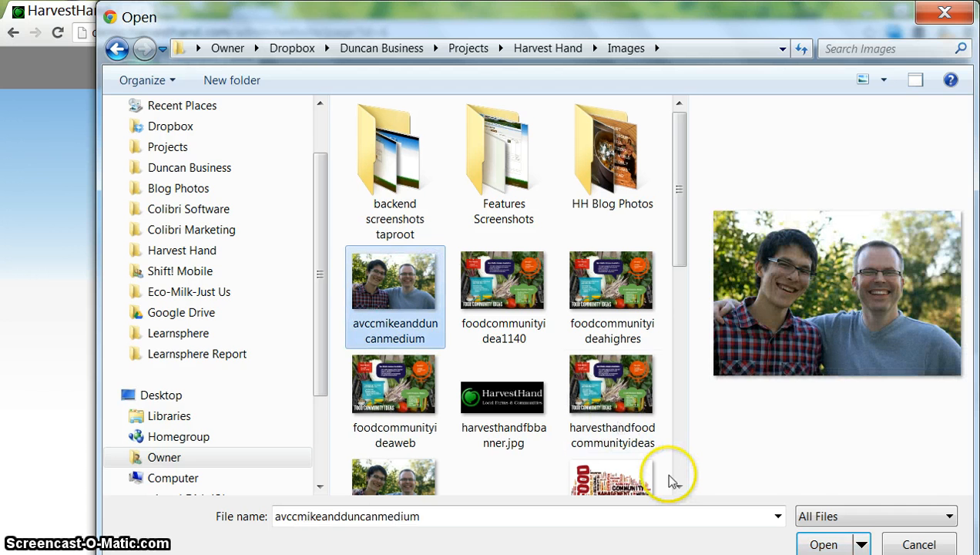
click(825, 545)
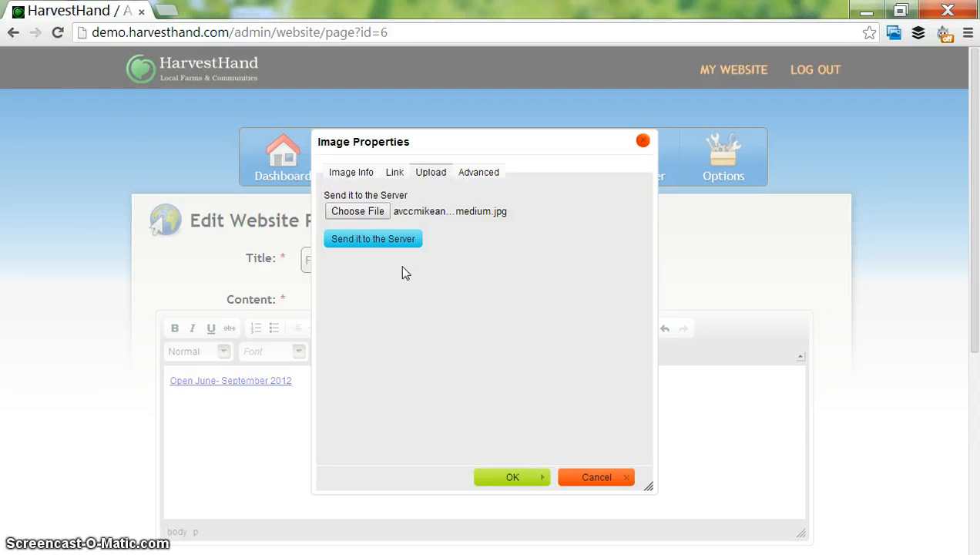
- Upload the chosen photo to the server
click(415, 239)
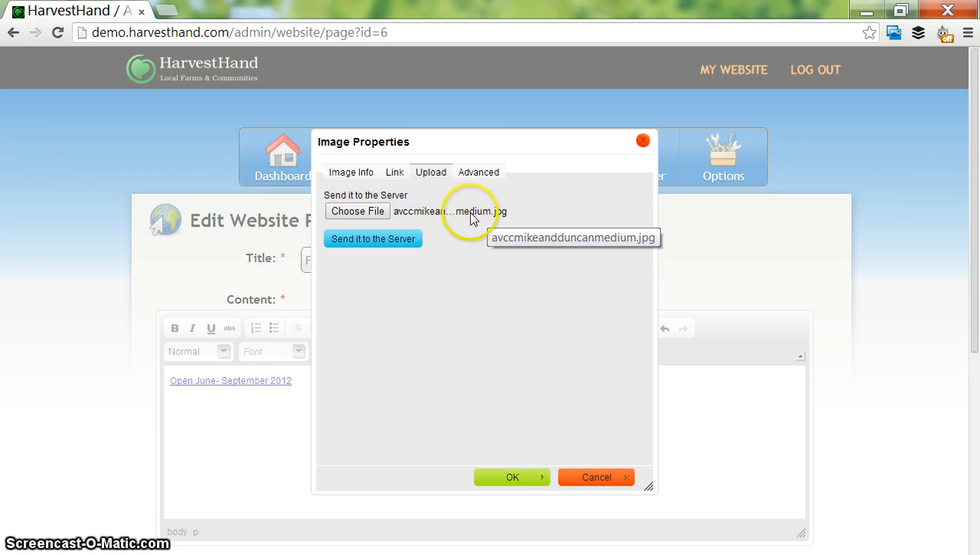
click(399, 240)
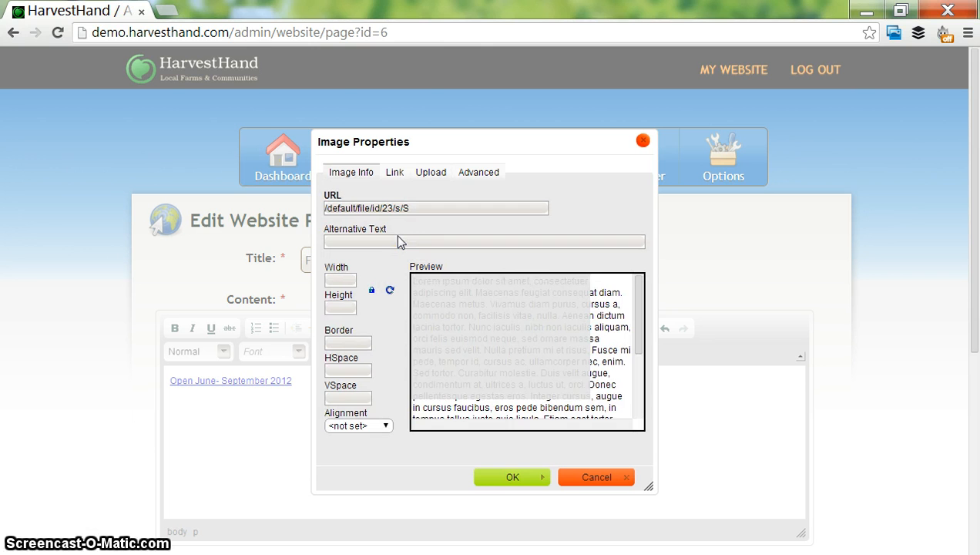
click(485, 282)
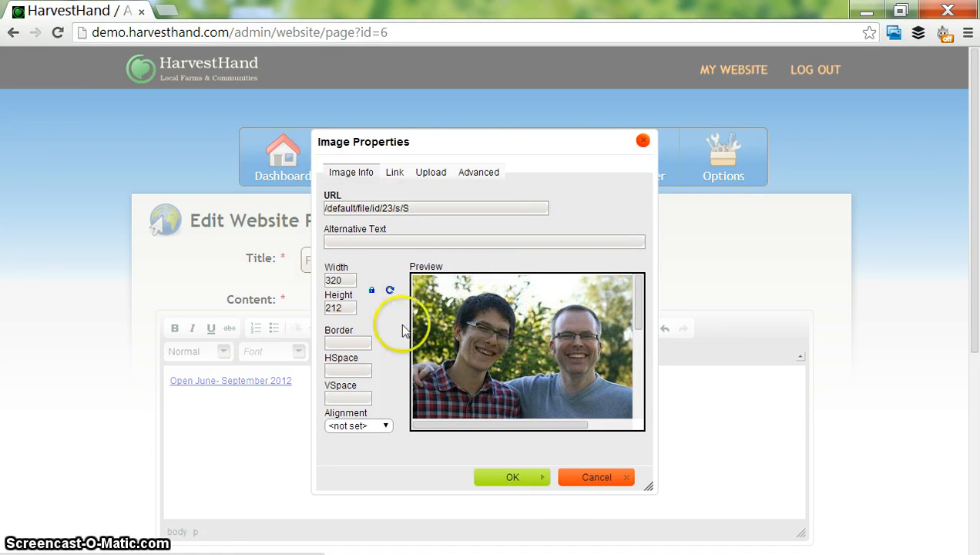
- Set the image alignment to Left and insert the image into the page content
double_click(346, 280)
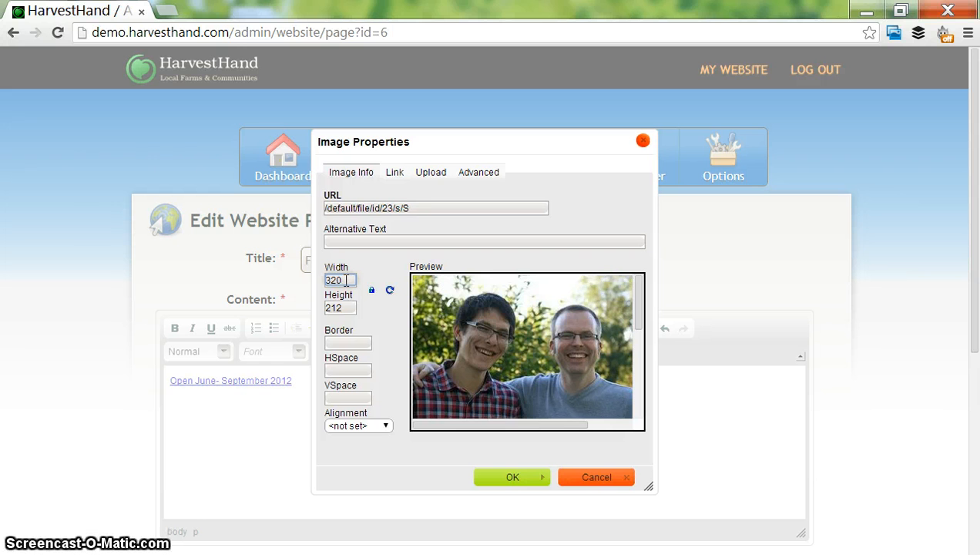
click(385, 426)
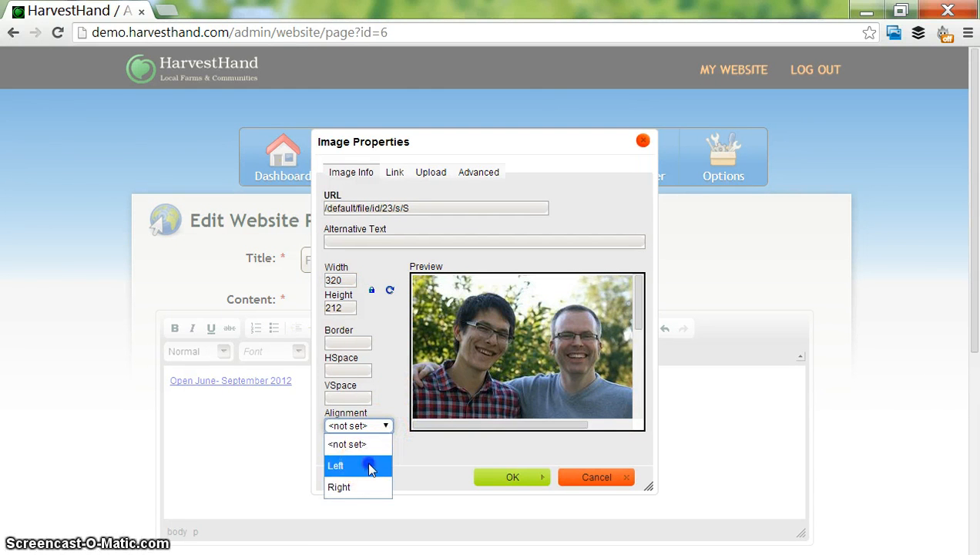
click(368, 466)
click(510, 476)
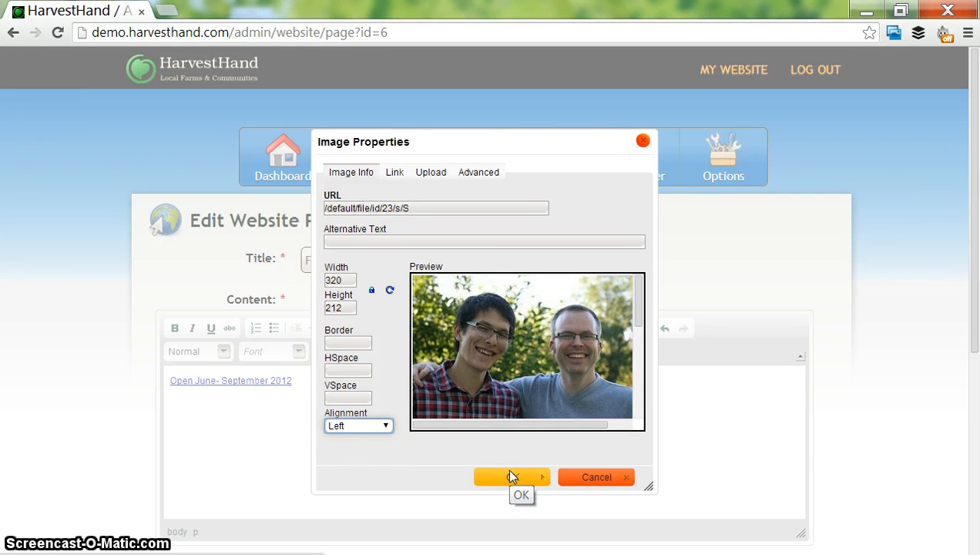
click(508, 471)
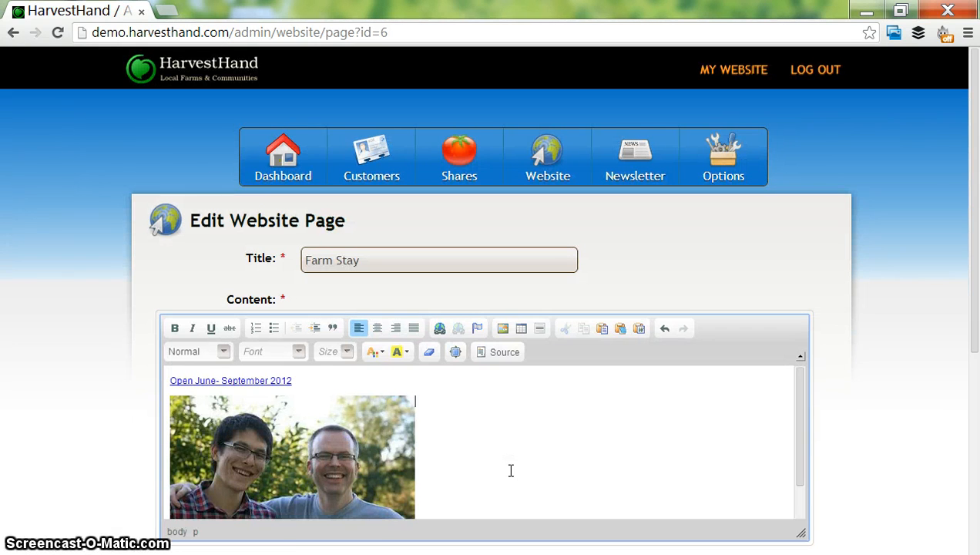
- Add a caption line below the image with the two men's first names followed by "staying at Farm Stay"
drag(801, 403, 804, 454)
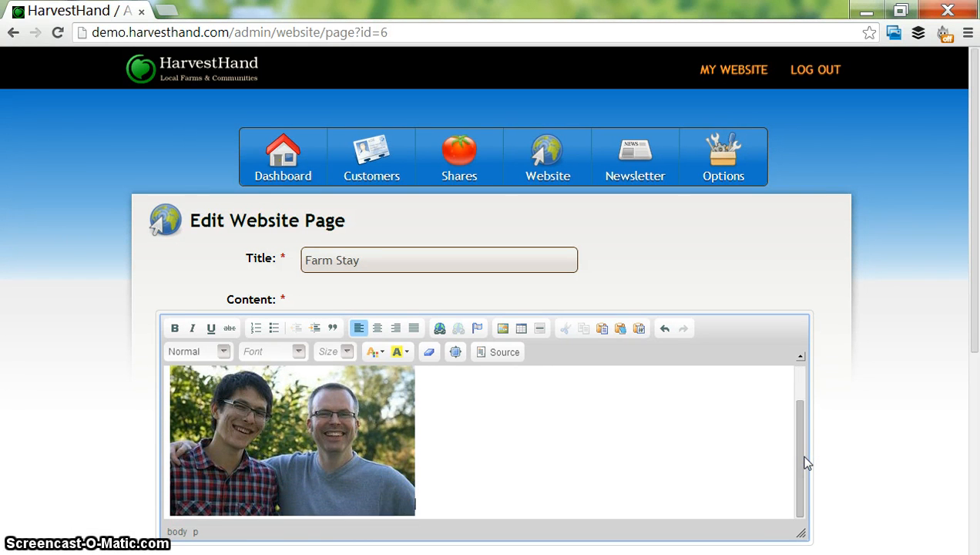
scroll(805, 463, down, 1)
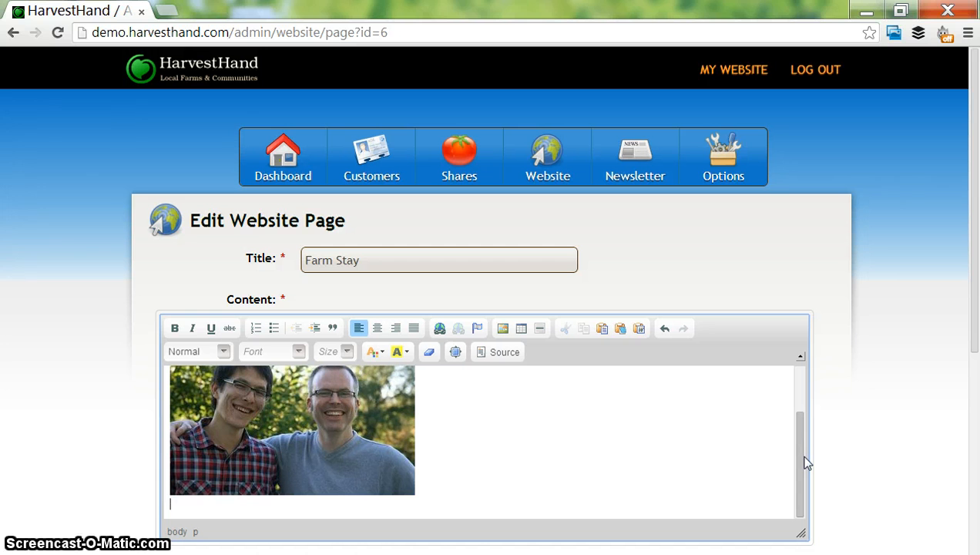
text(Mike an d)
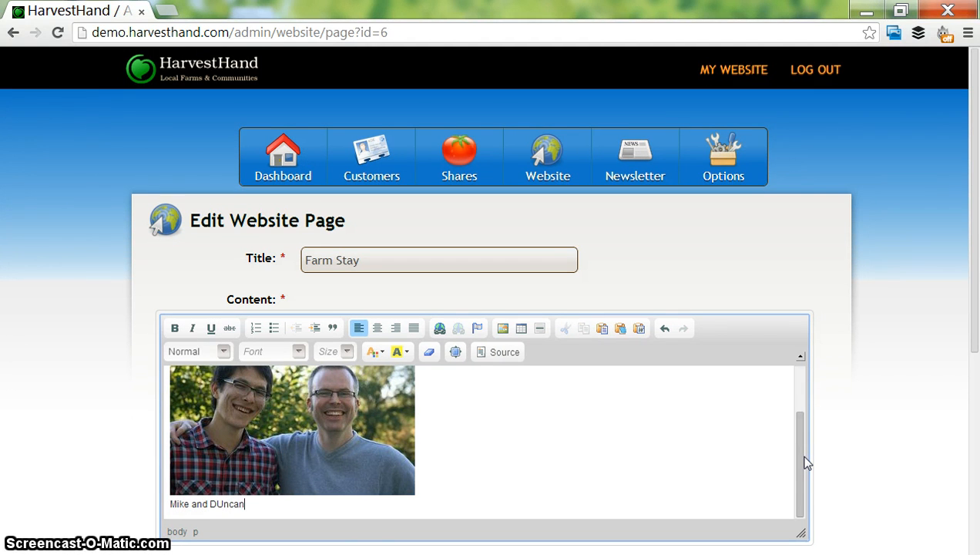
text( Duncan staying at Farm Stay)
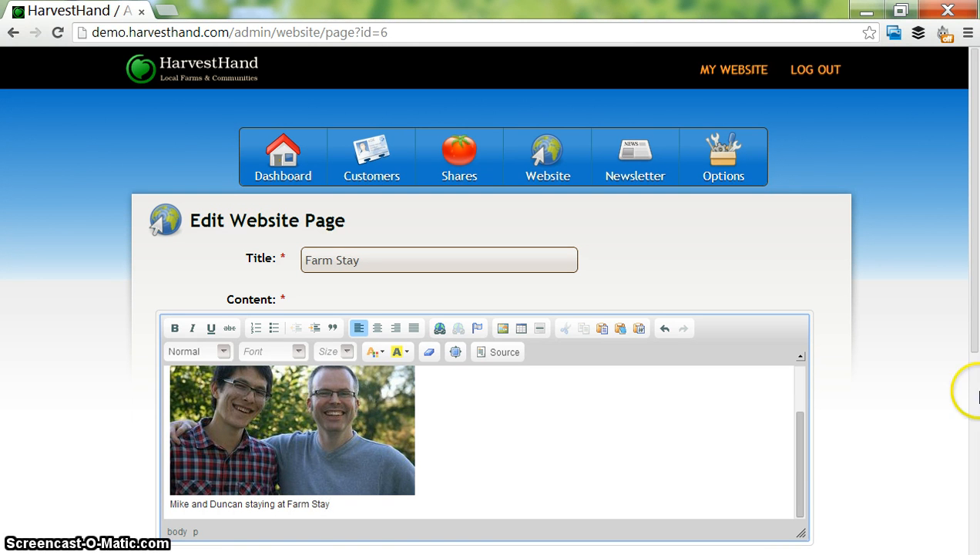
- Set the Farm Stay page's publish status to Published
drag(971, 344, 976, 480)
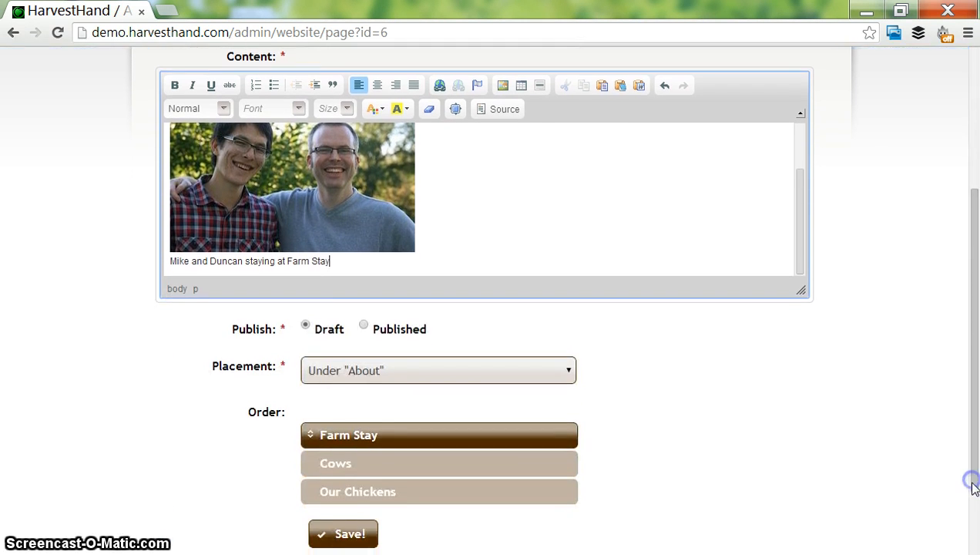
click(413, 331)
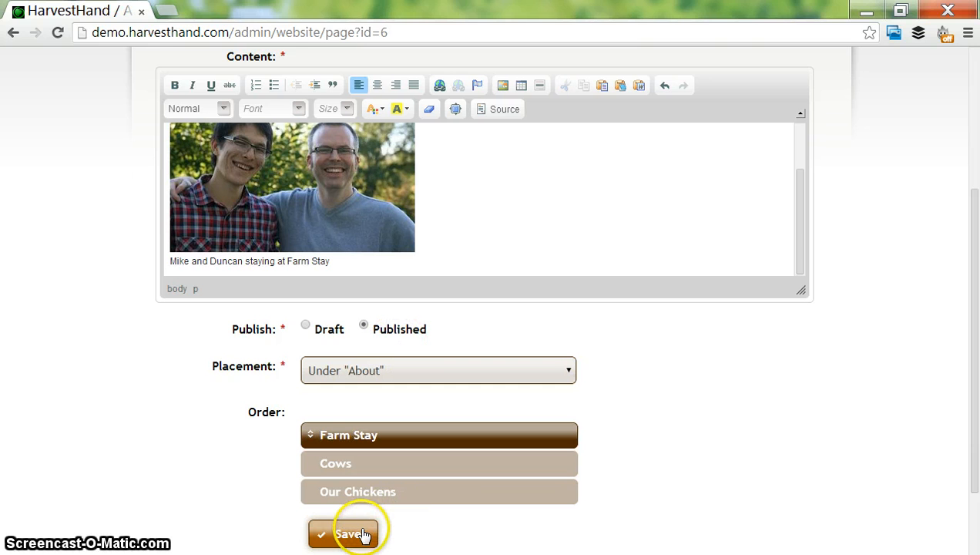
- Save the Farm Stay page and open it from under About on the public farm website
click(364, 534)
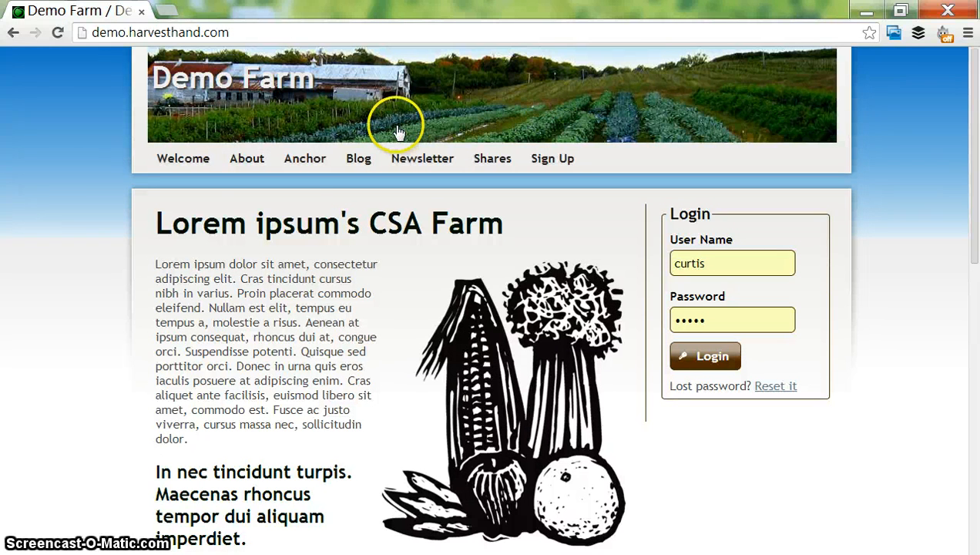
mouse_move(248, 160)
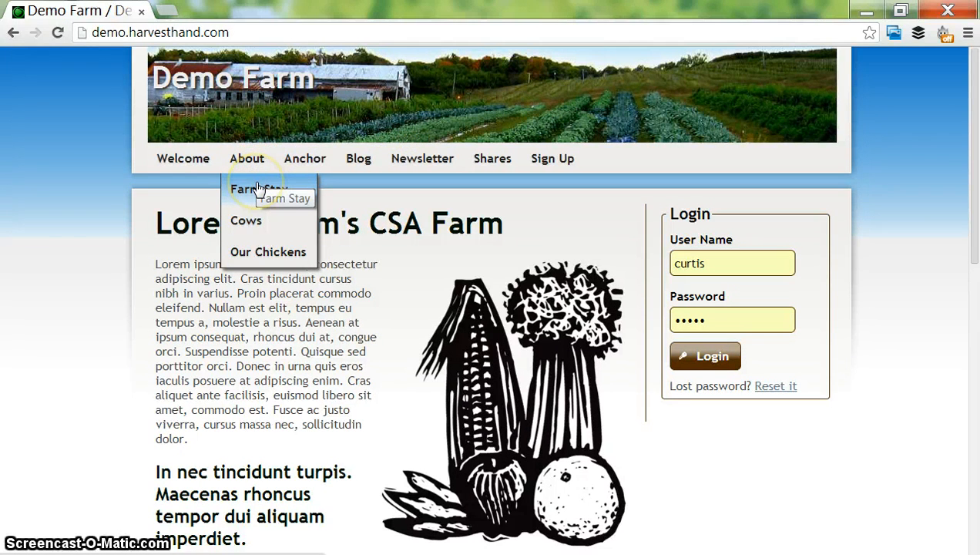
click(258, 189)
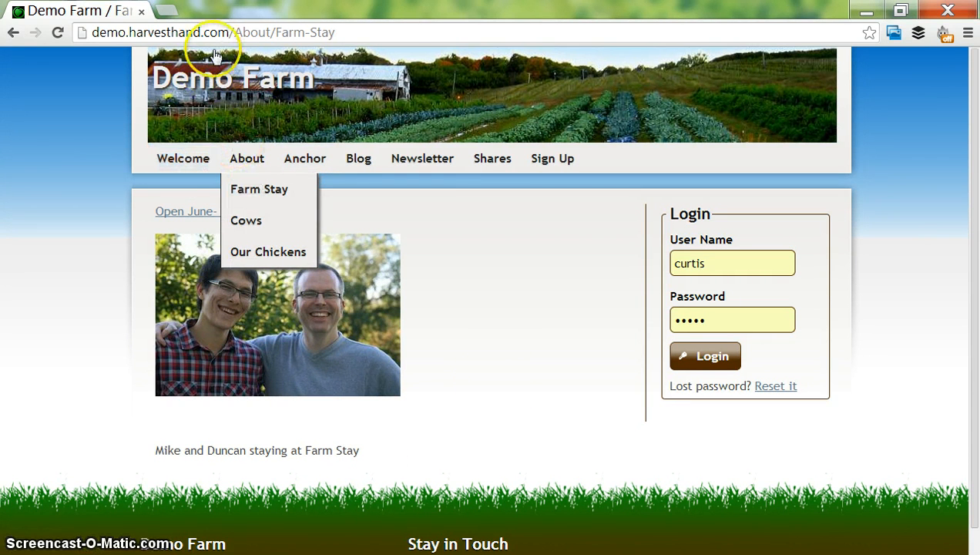
- Go to the site's administration dashboard at demo.harvesthand.com/admin
drag(235, 30, 333, 32)
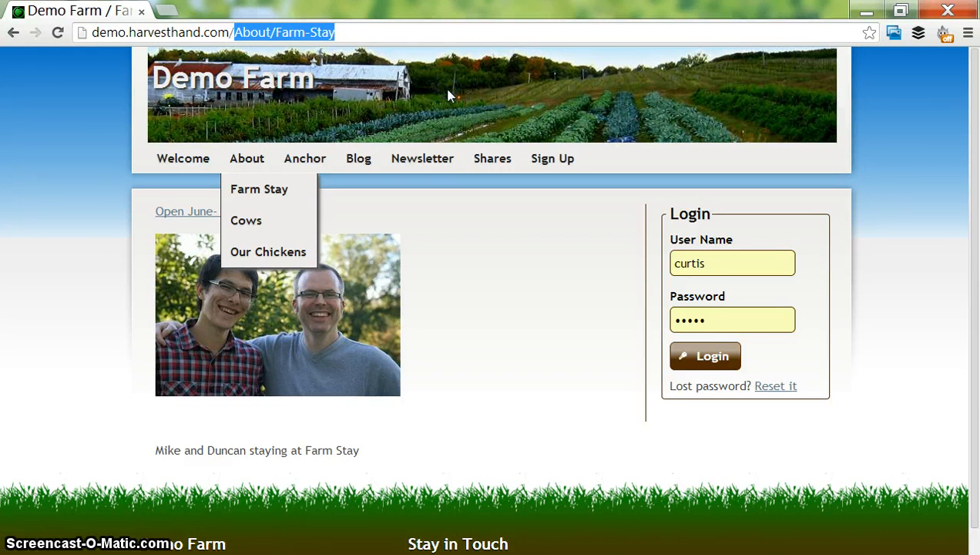
text(admin)
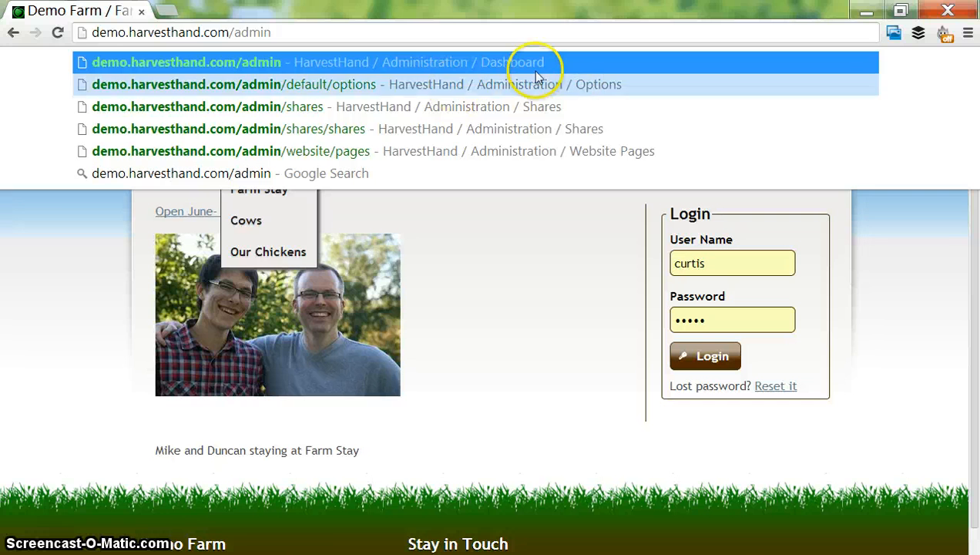
click(975, 218)
drag(976, 218, 962, 164)
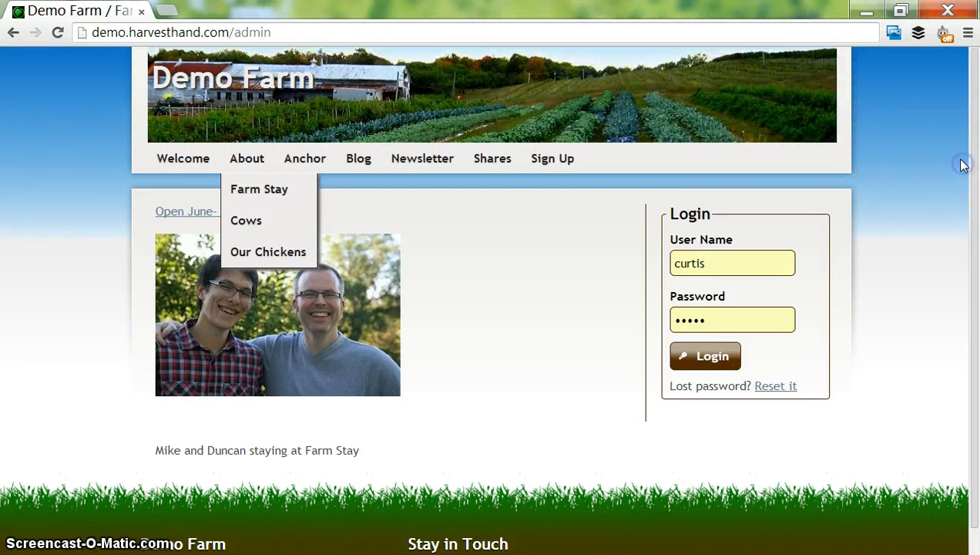
click(442, 23)
key(Return)
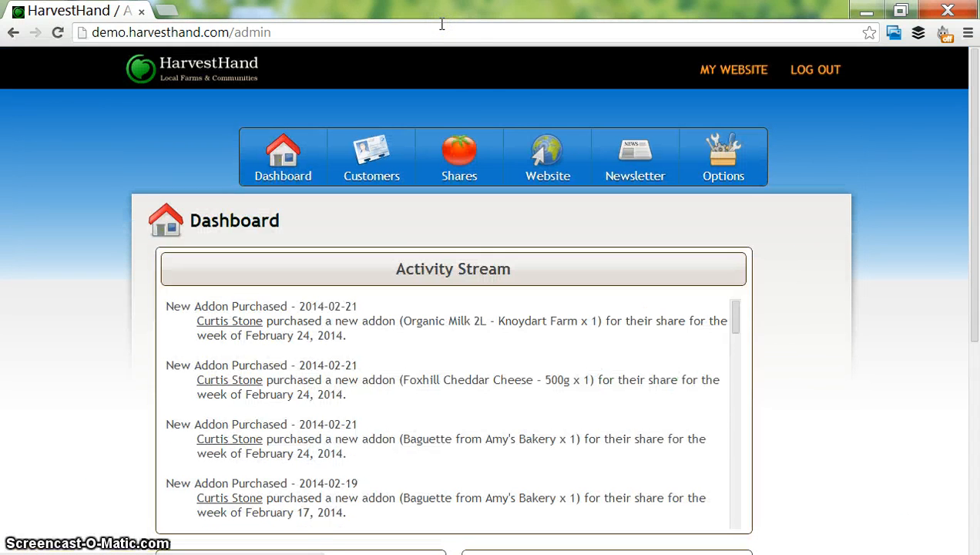
- Start a new blog post from the Website section of the administration area
click(552, 155)
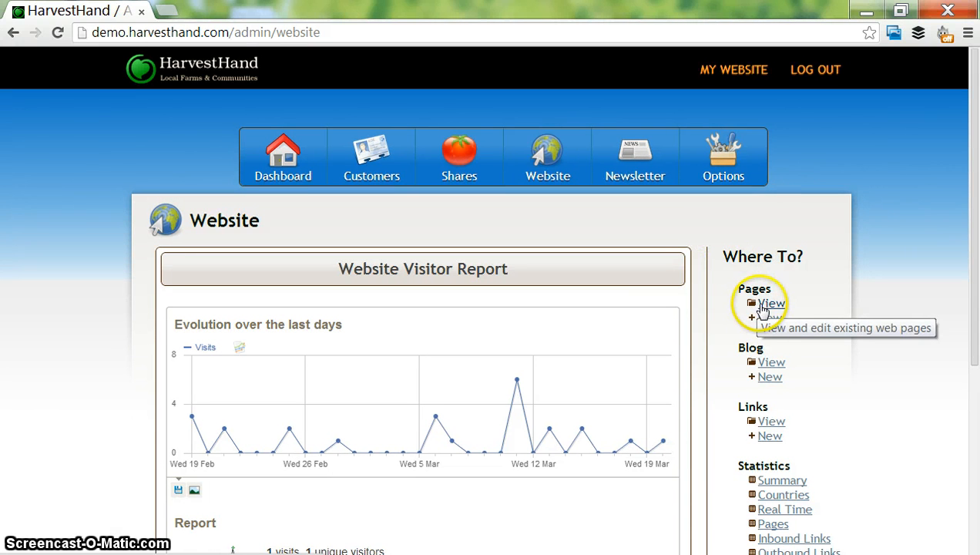
click(772, 359)
click(770, 377)
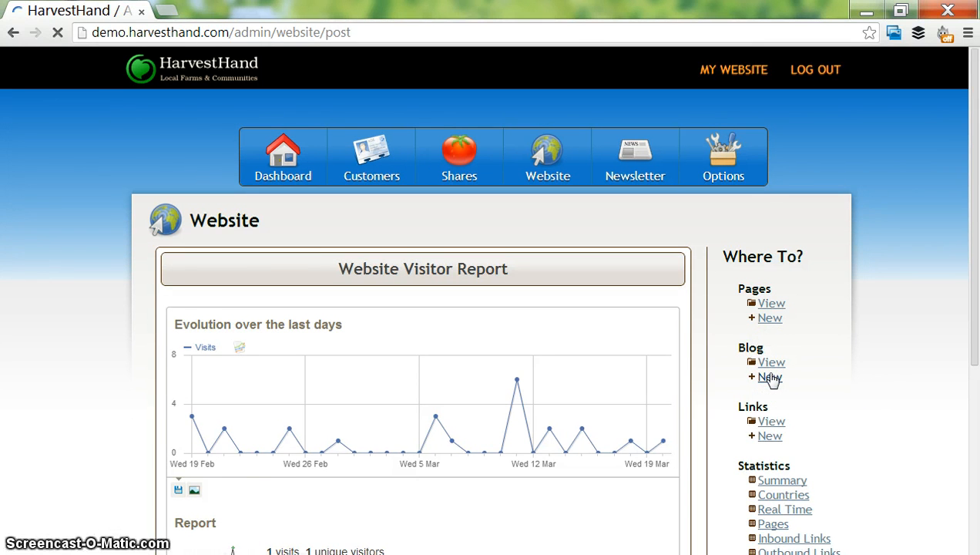
drag(969, 256, 959, 315)
click(536, 192)
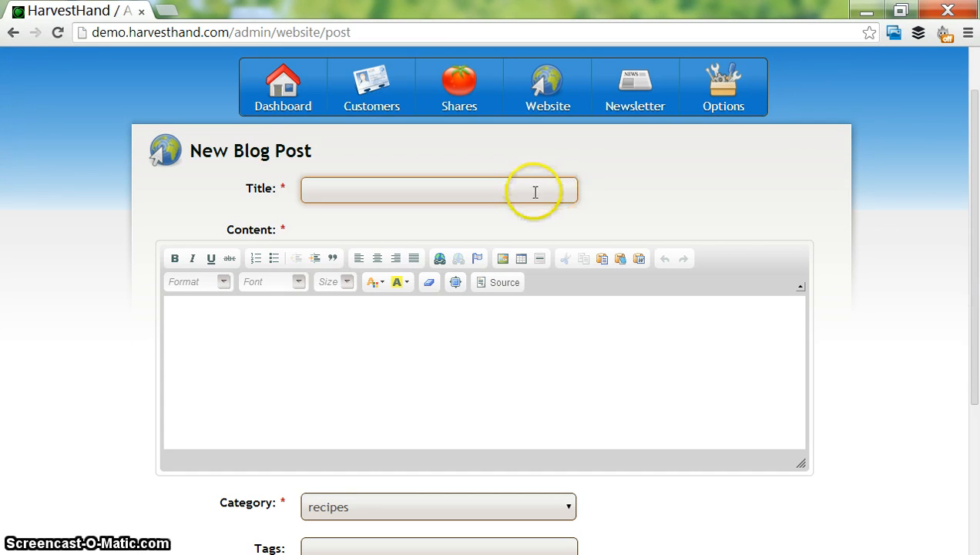
click(537, 334)
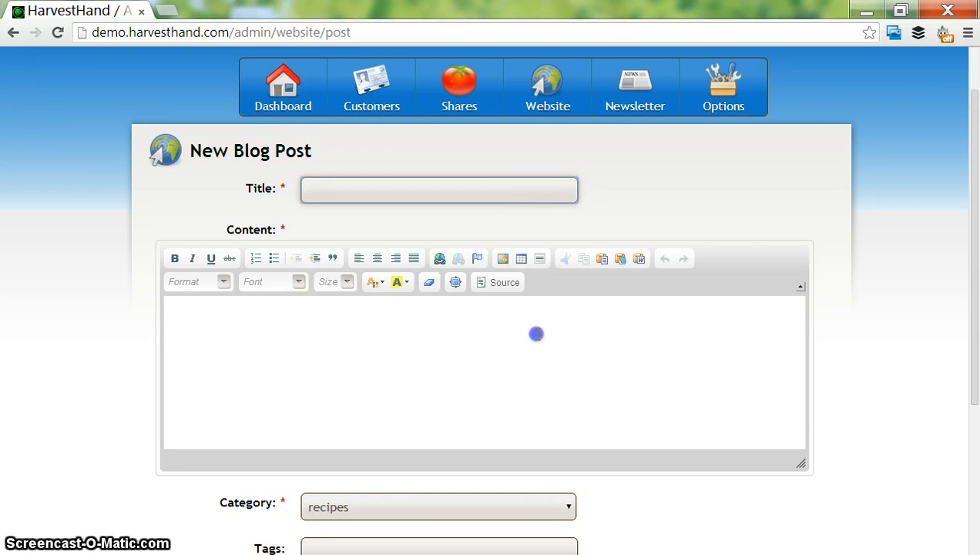
- Keep the post's category as recipes, leave its tags empty and set the author to the second person listed
drag(974, 267, 973, 401)
click(567, 302)
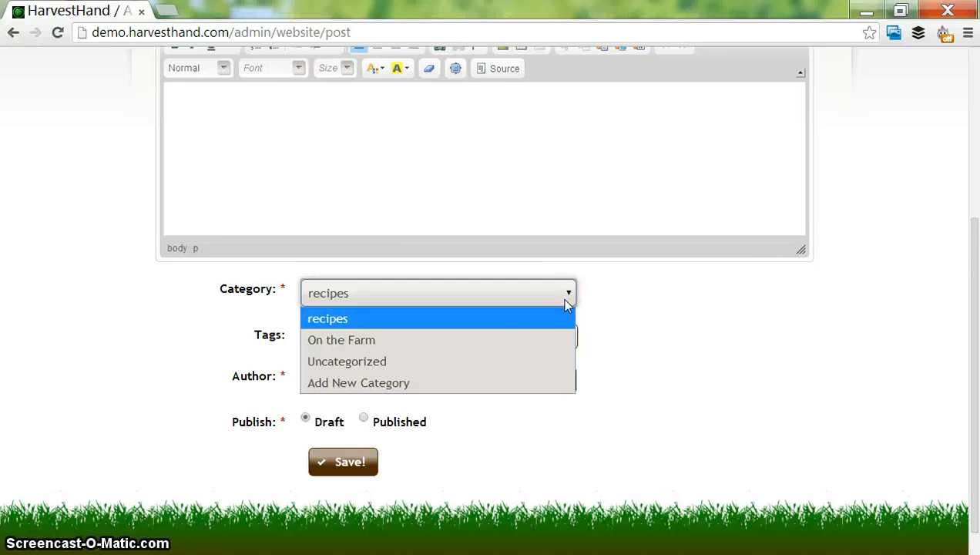
click(663, 371)
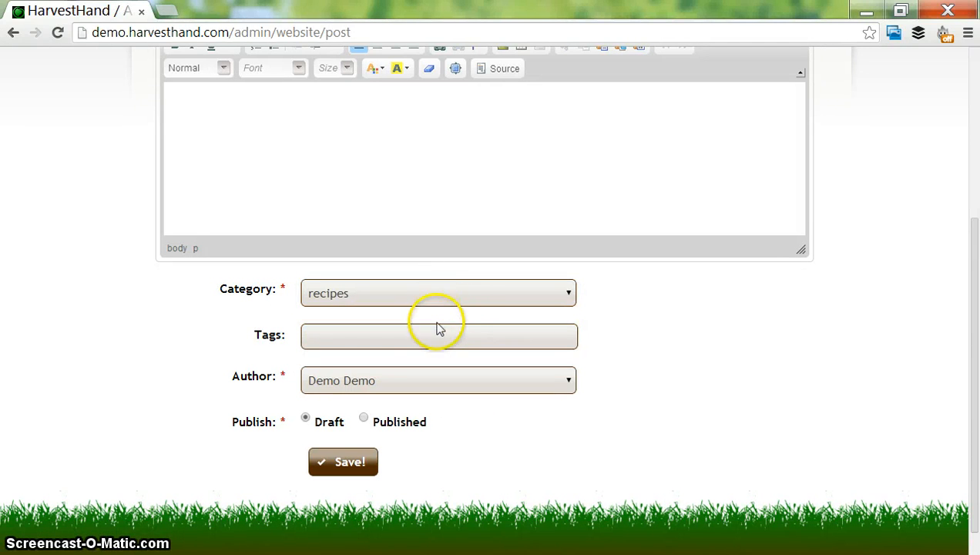
click(436, 331)
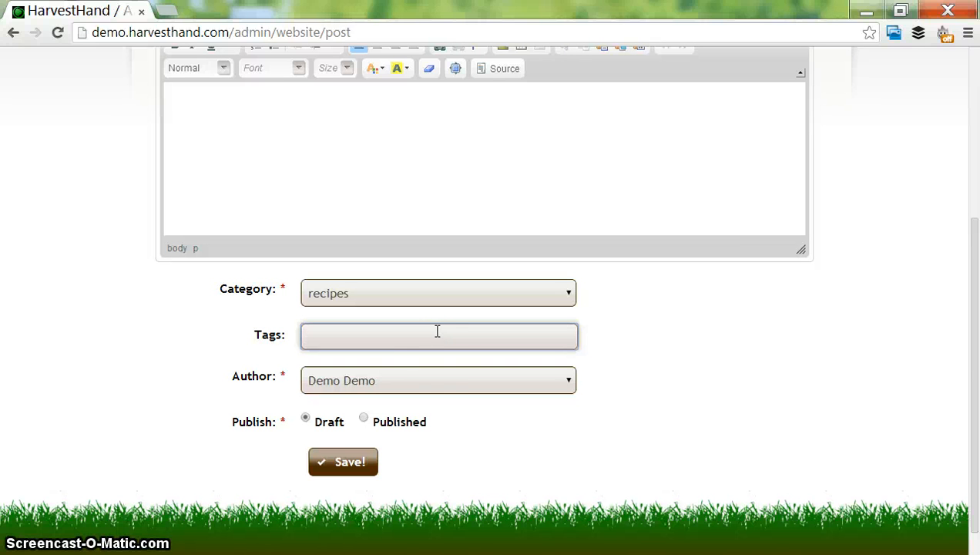
click(430, 375)
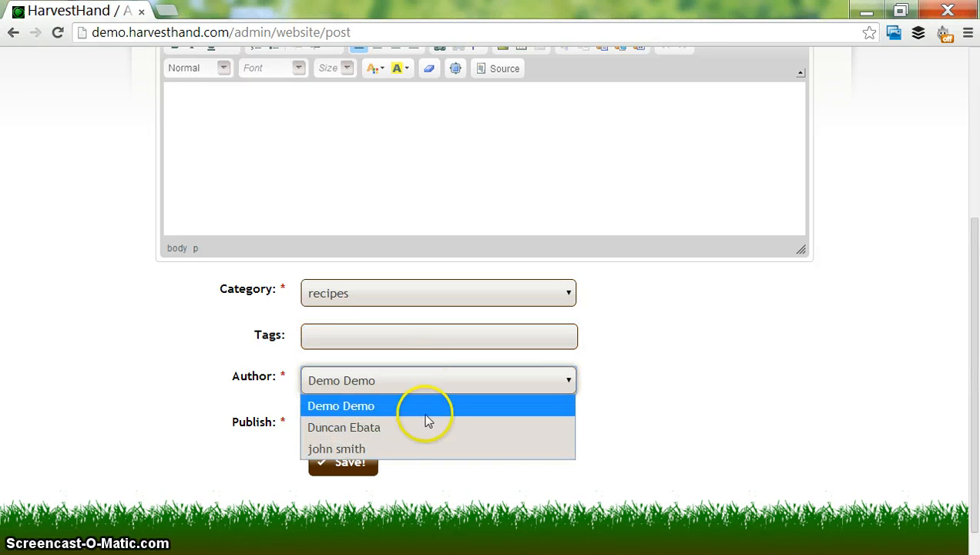
click(424, 427)
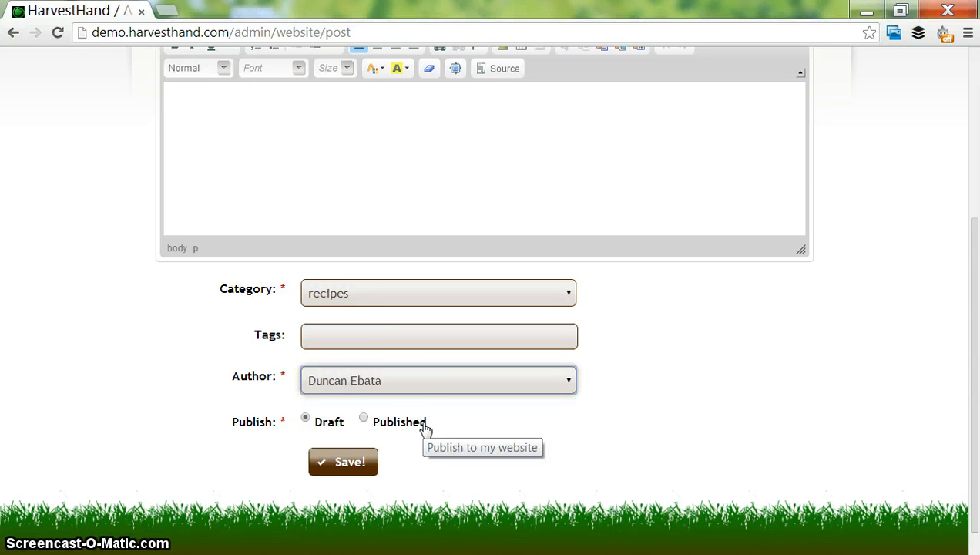
- Set the blog post's status to Published with a published date of 2014-03-21
click(417, 428)
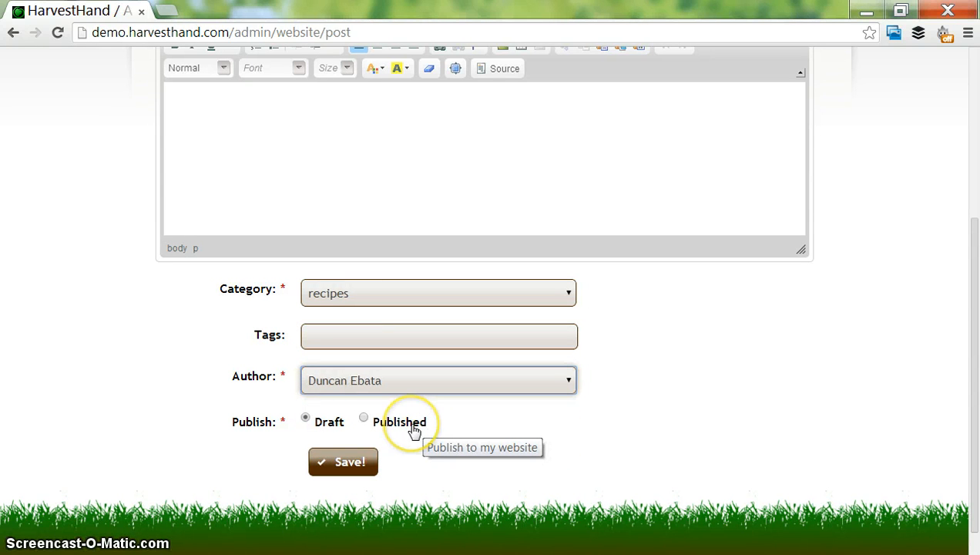
click(381, 464)
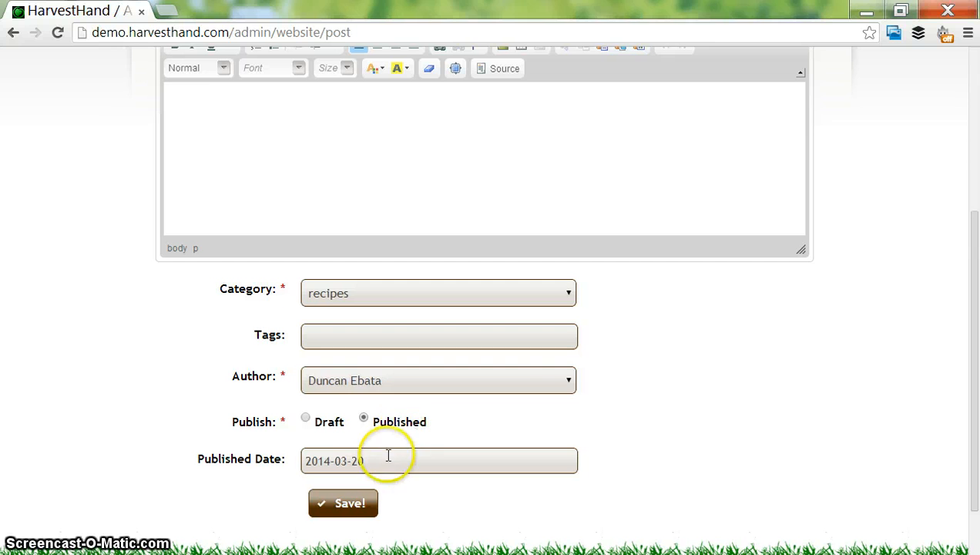
click(379, 463)
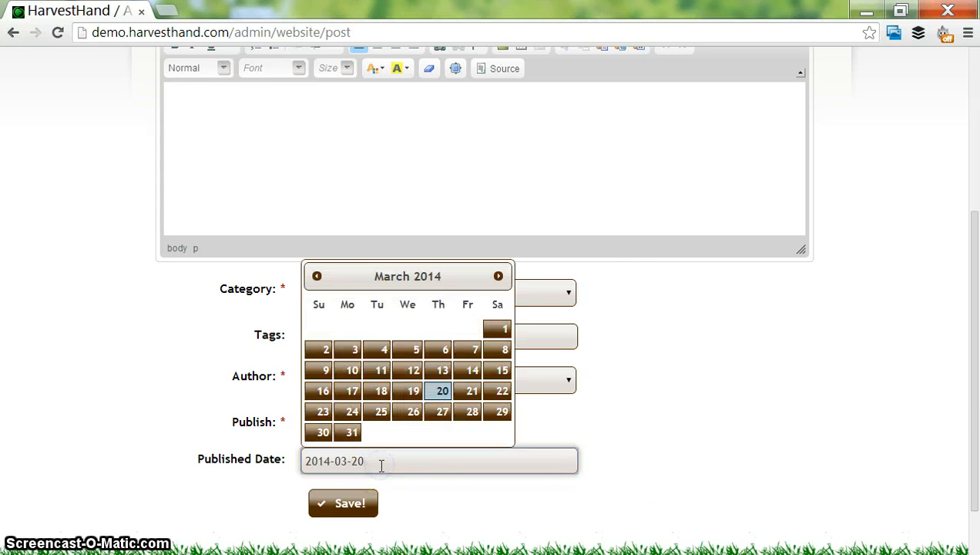
click(472, 391)
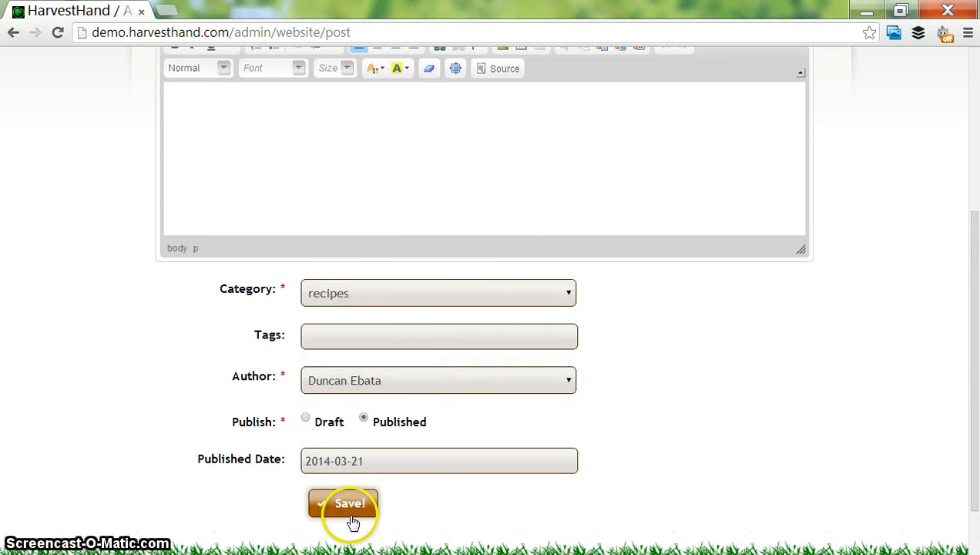
- Try to save the untitled post, and give it the title "Blueberry Scone Recipe"
click(346, 512)
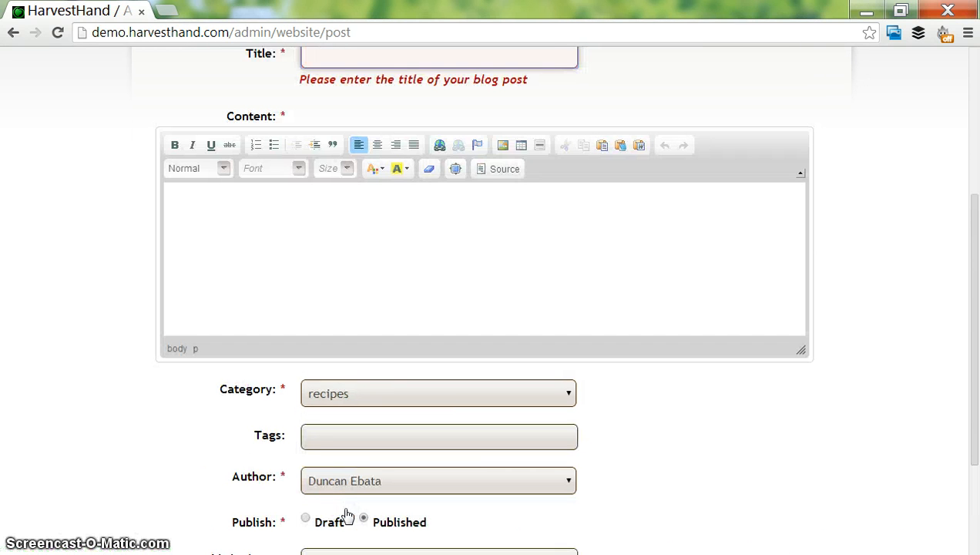
click(443, 278)
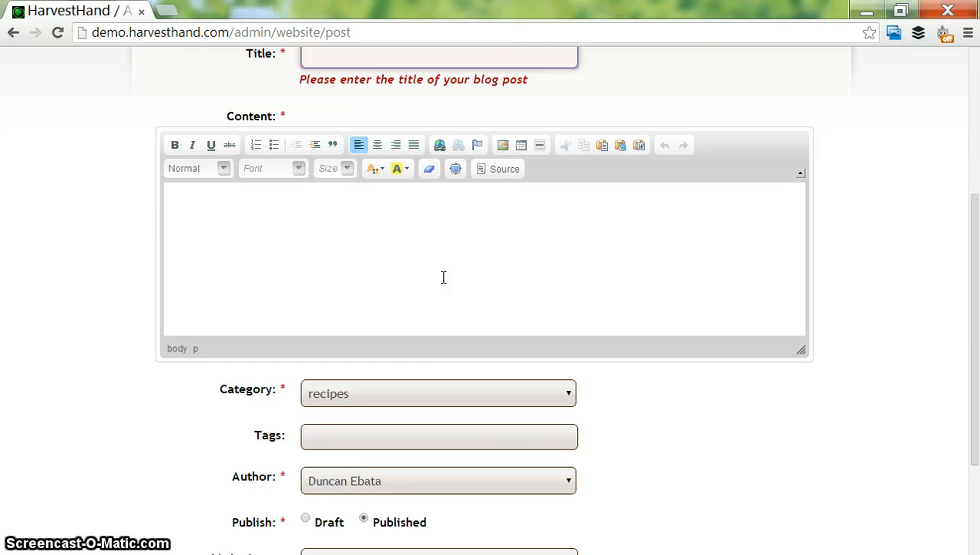
key(BackSpace)
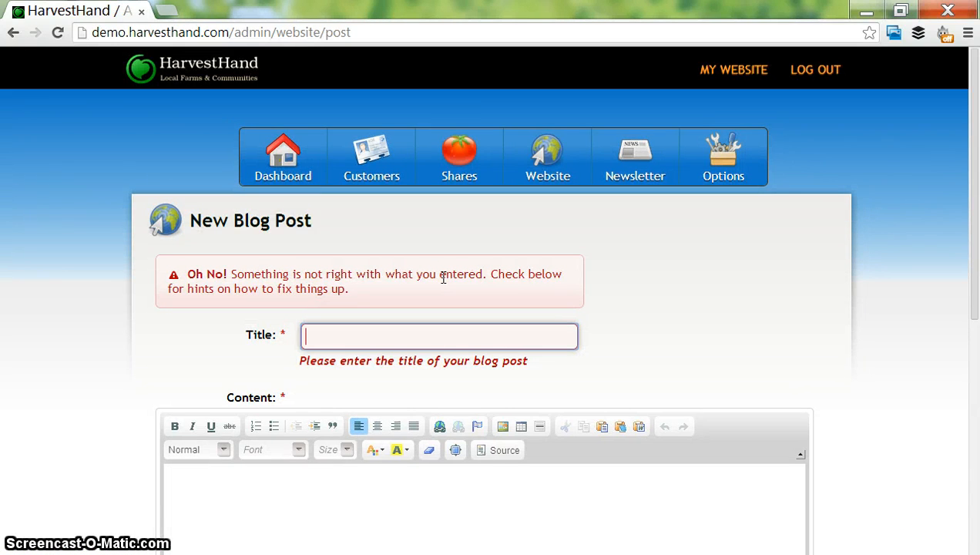
text(Blueberry S)
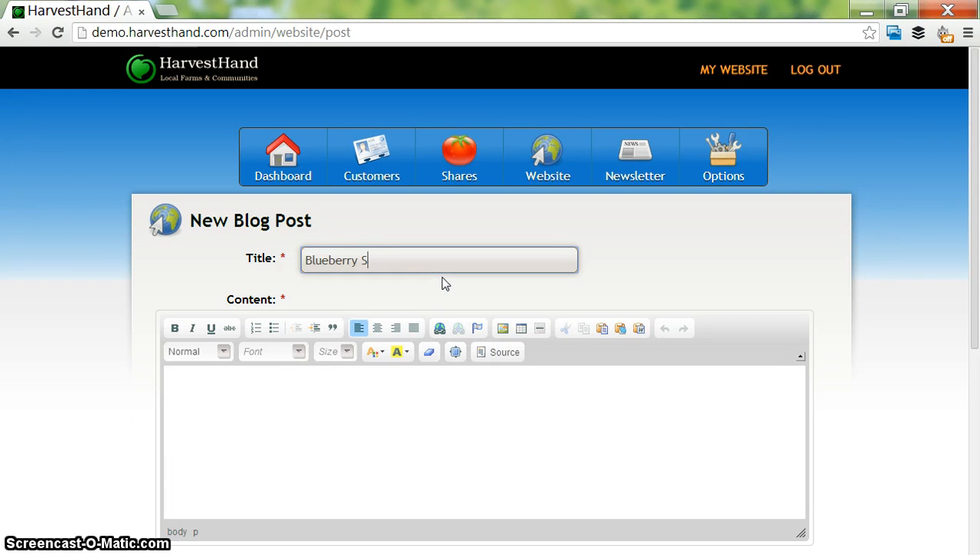
text(cone Recipe)
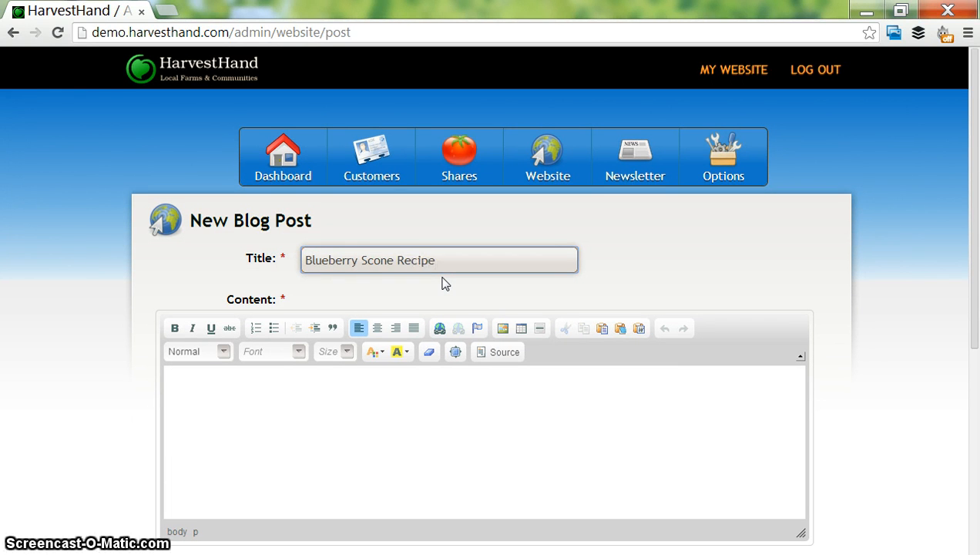
- Write "Blueberry Scone Ingredients" as the first line of the post's content
click(448, 399)
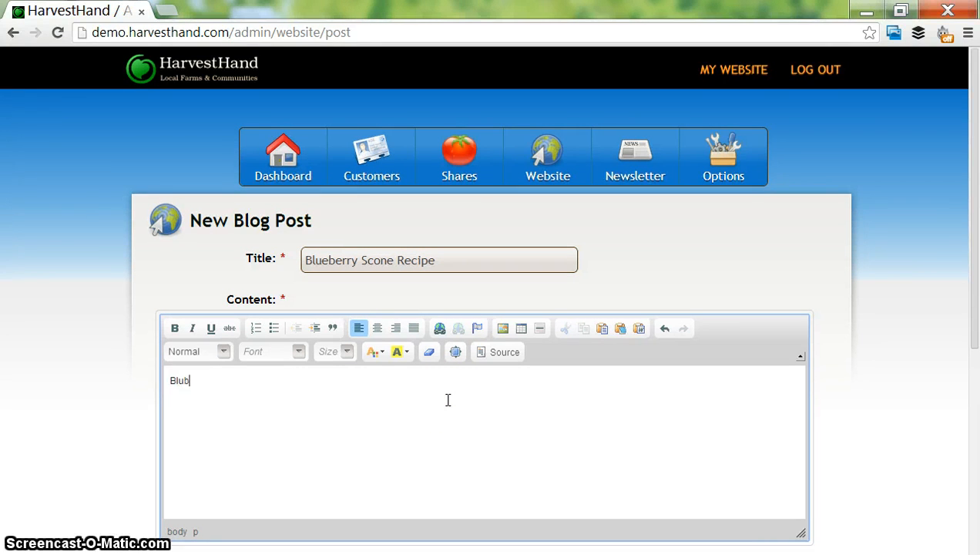
text(Bluberry Scone Ingredien)
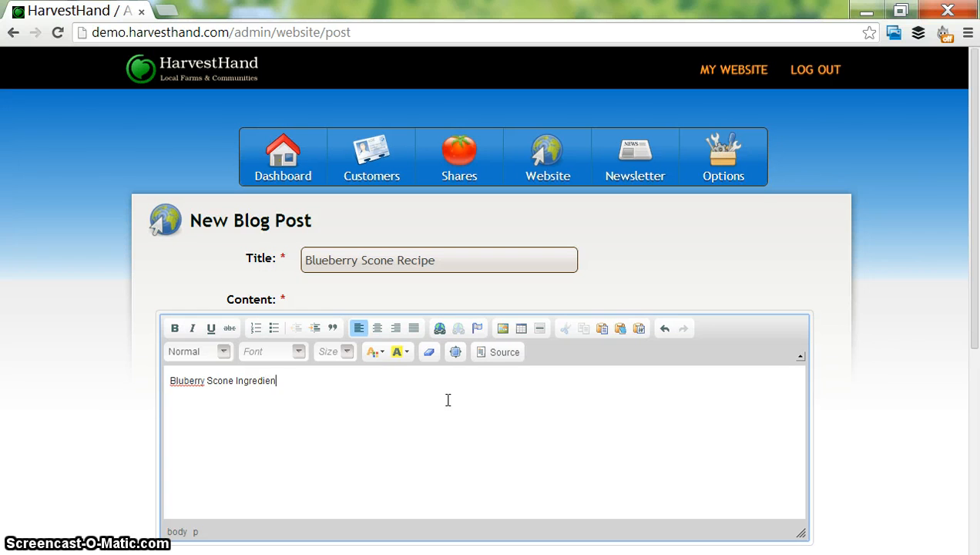
text(ts)
click(188, 381)
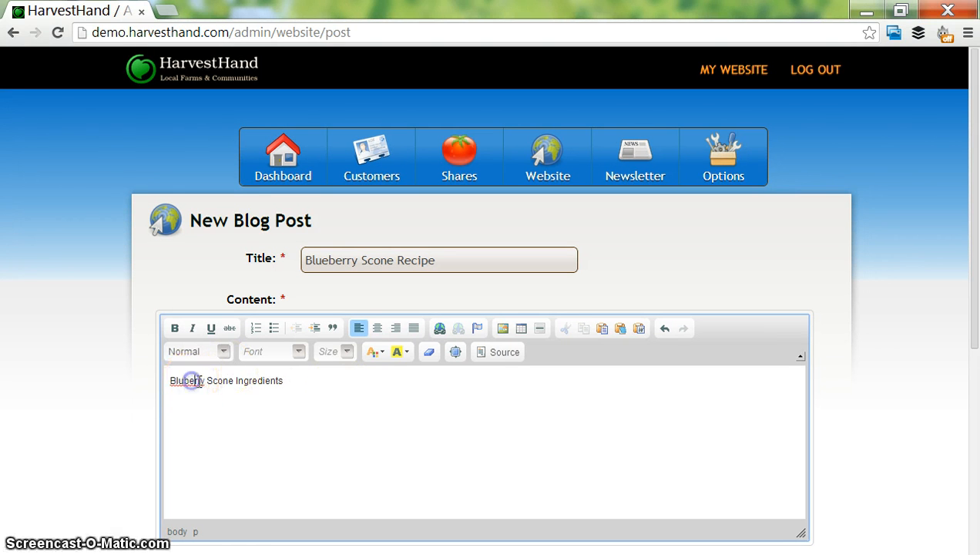
text(e)
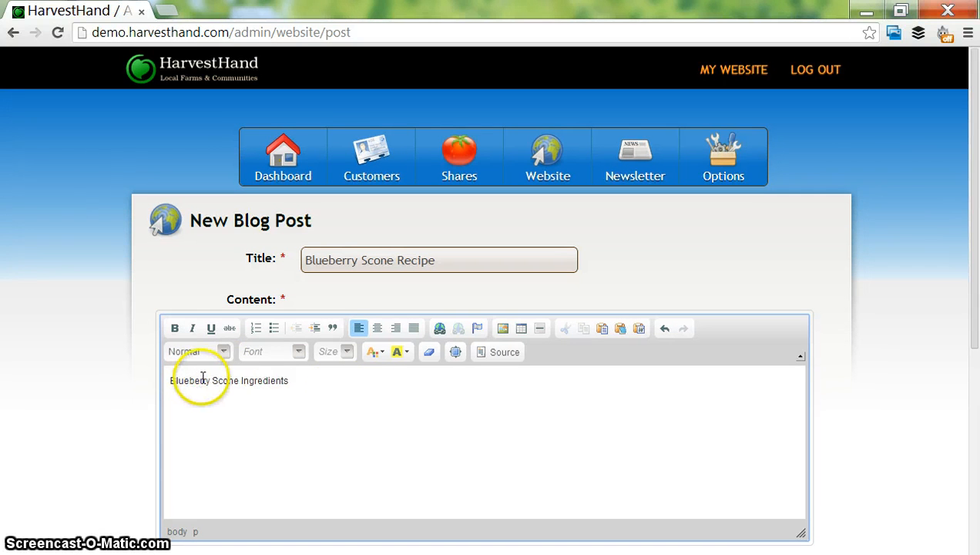
- Format the "Blueberry Scone Ingredients" line as Heading 2
double_click(200, 379)
triple_click(200, 379)
click(223, 351)
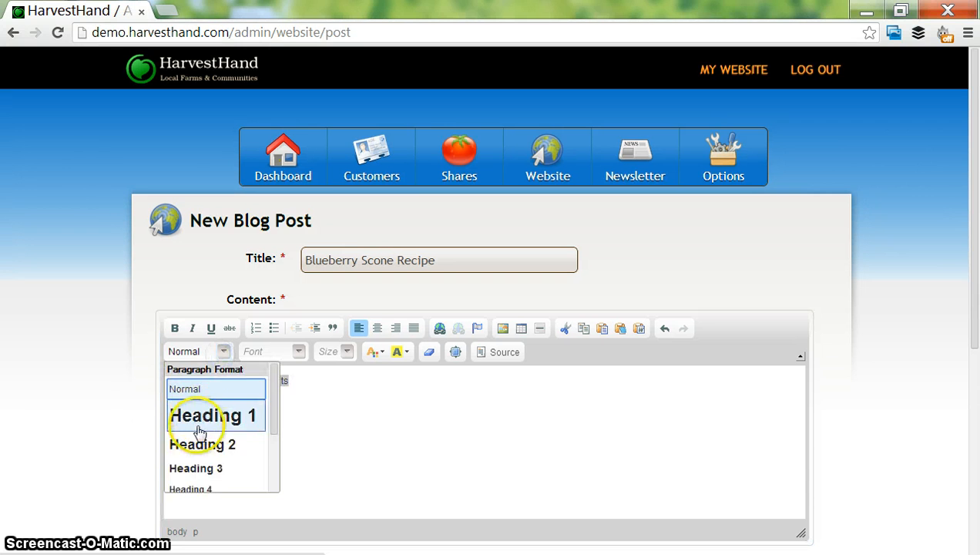
click(199, 444)
click(315, 415)
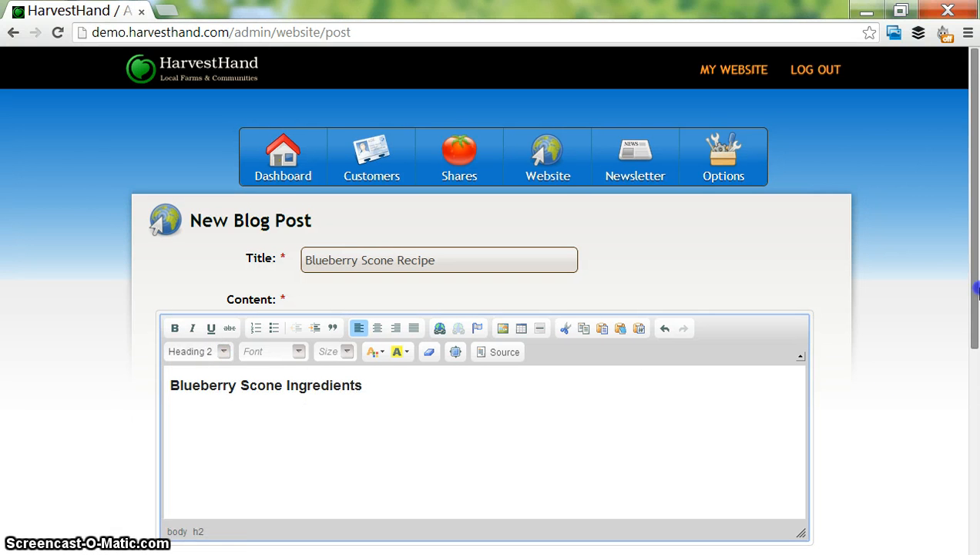
- Save the Blueberry Scone Recipe post and place the cursor in the search field of the blog posts list
scroll(745, 351, down, 1)
click(508, 377)
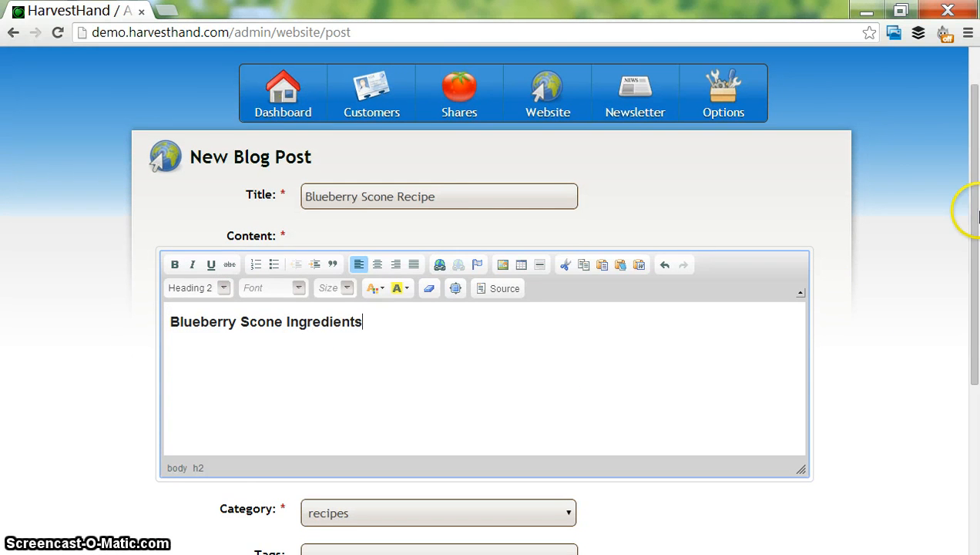
drag(972, 220, 975, 377)
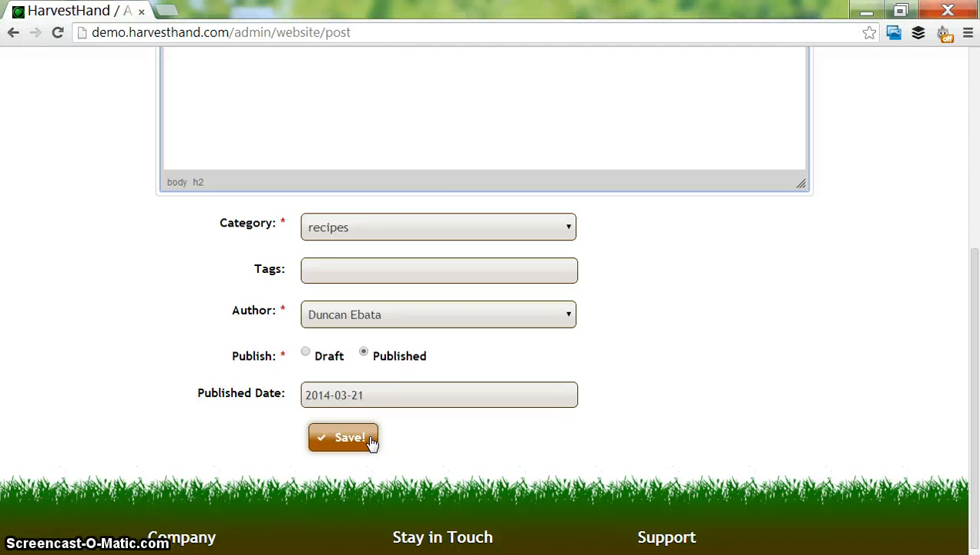
click(372, 440)
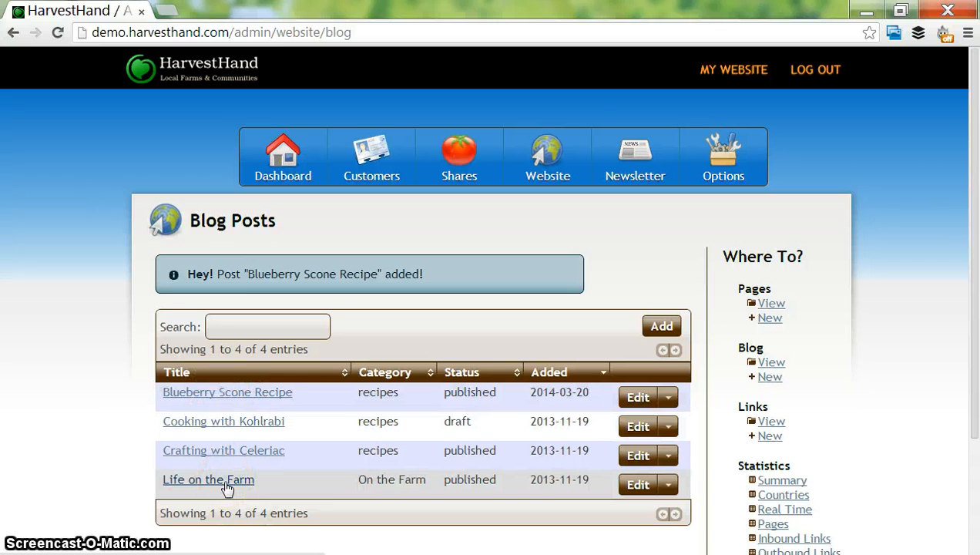
click(238, 321)
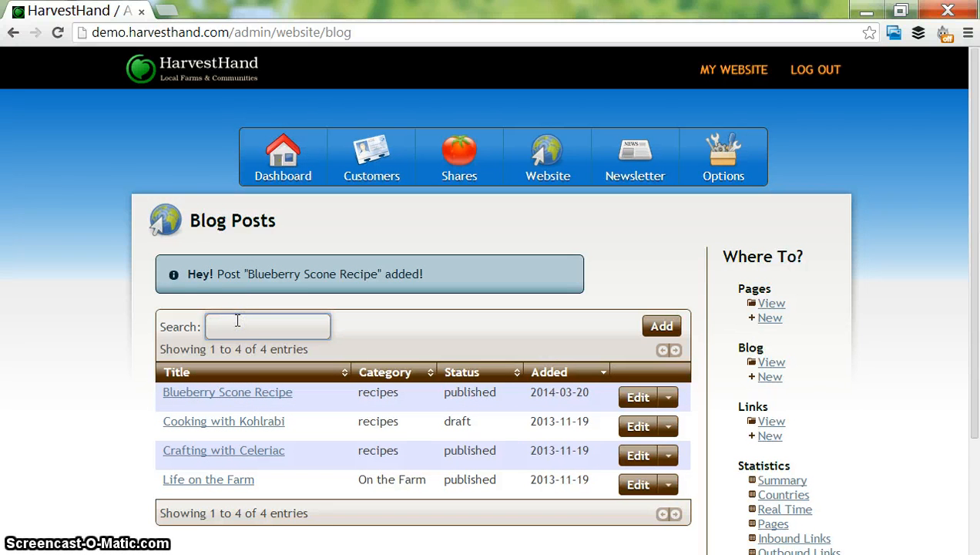
- Search the blog posts list for "blueberry scone"
text(blueberry scone)
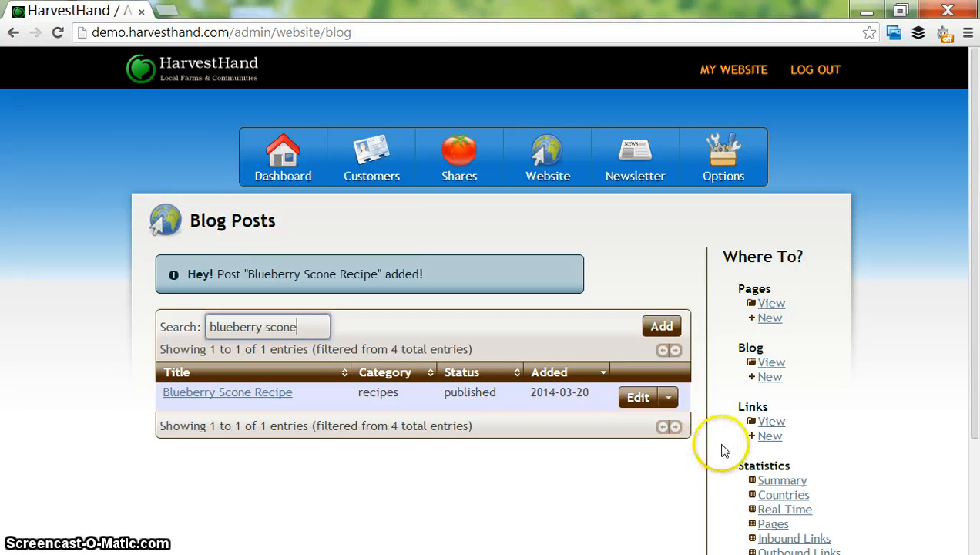
- Open the form for a new website link and place the cursor in its name field
click(765, 440)
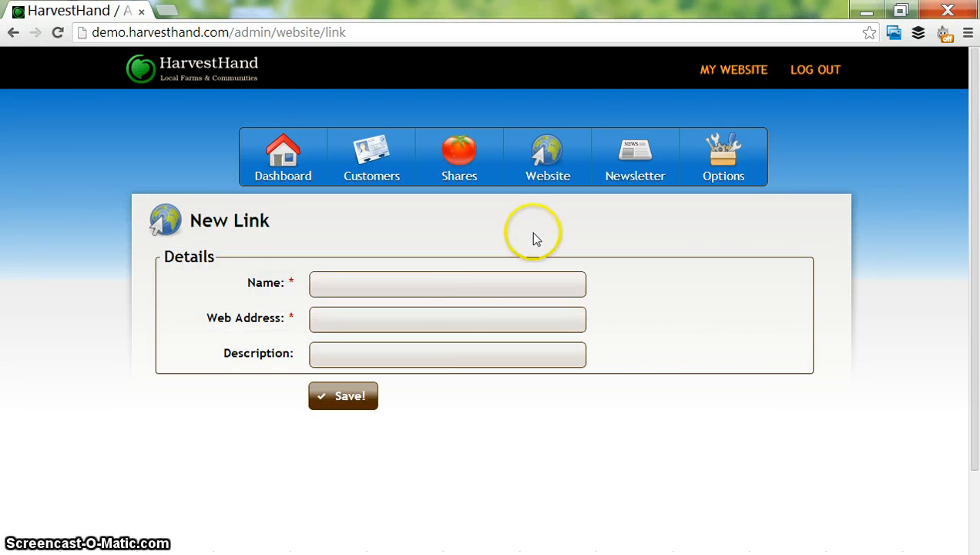
click(459, 286)
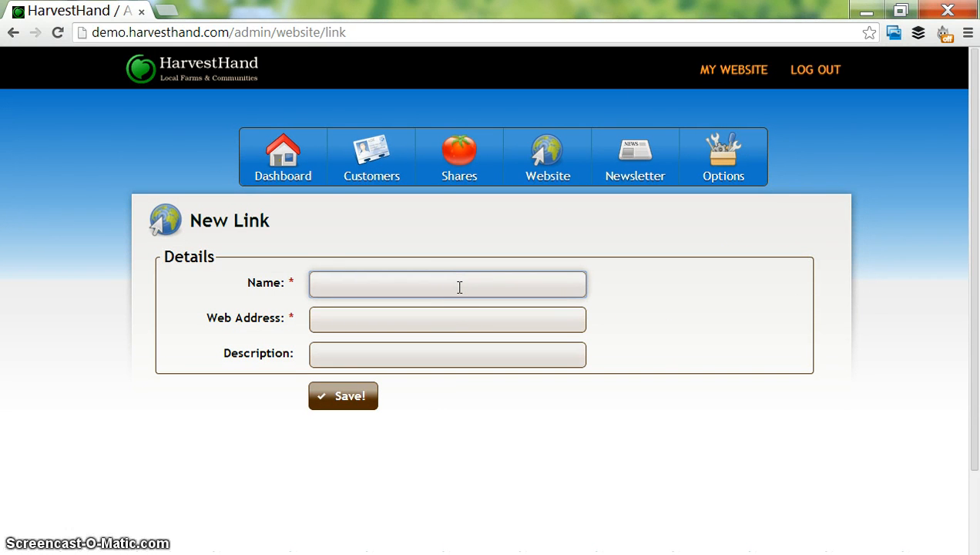
text(Atlantic )
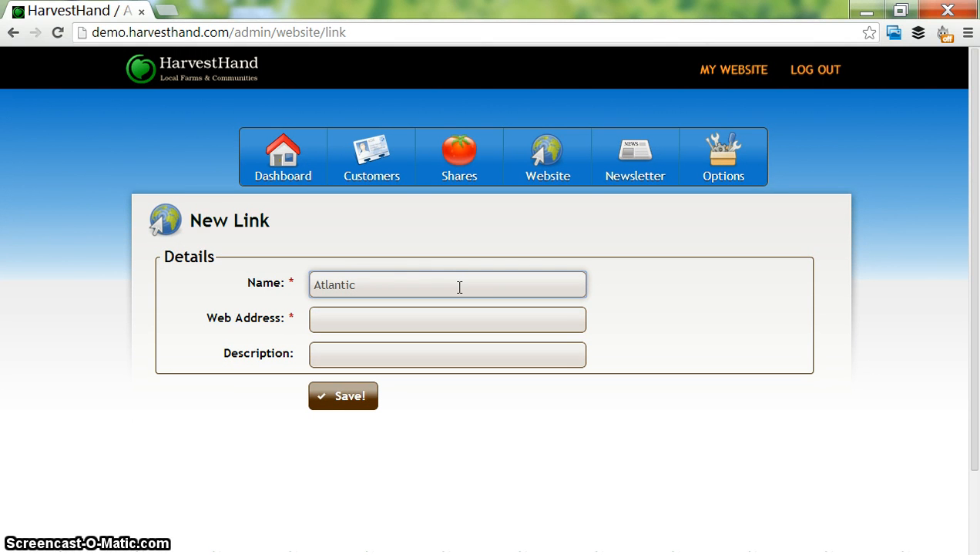
text(Canadian Orga)
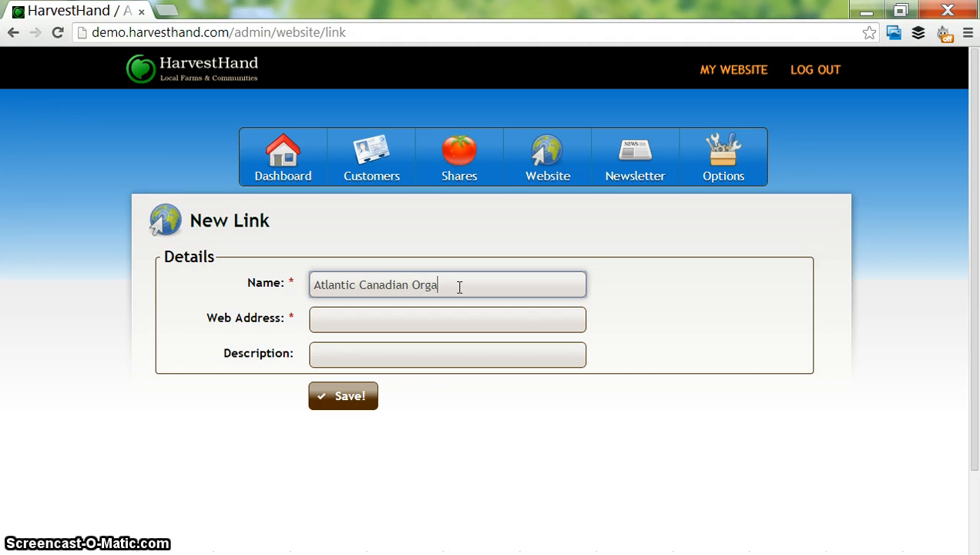
text(nic Regi)
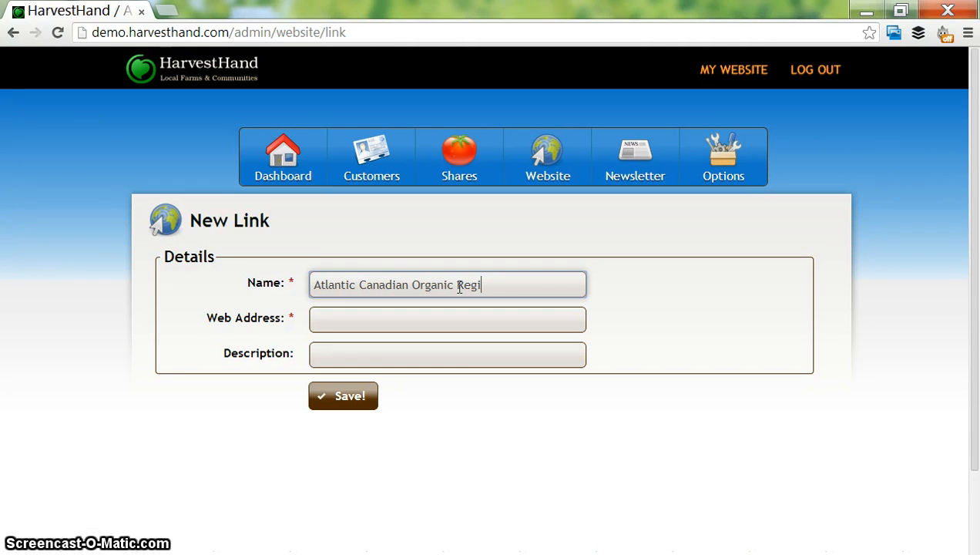
- Replace the new link's name with "ACORN"
triple_click(460, 286)
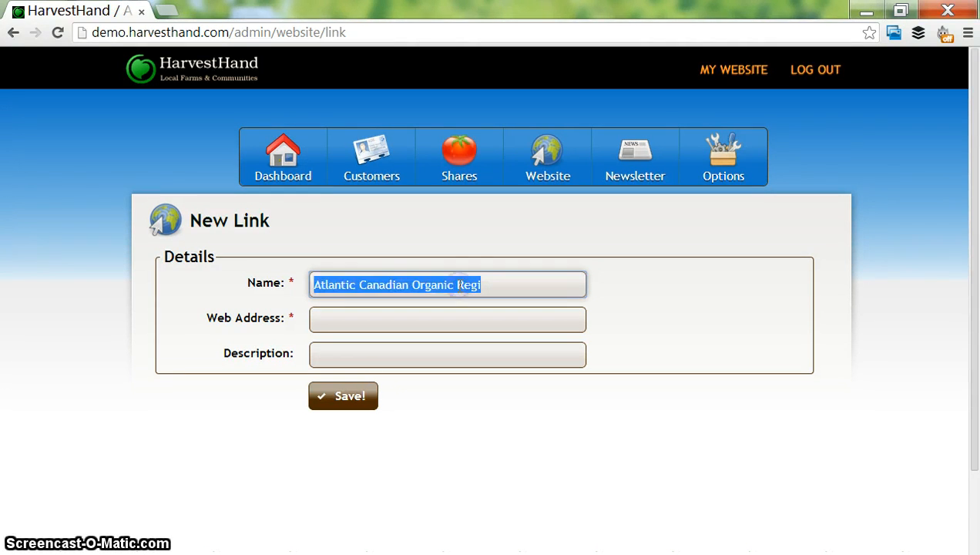
text(ACORN)
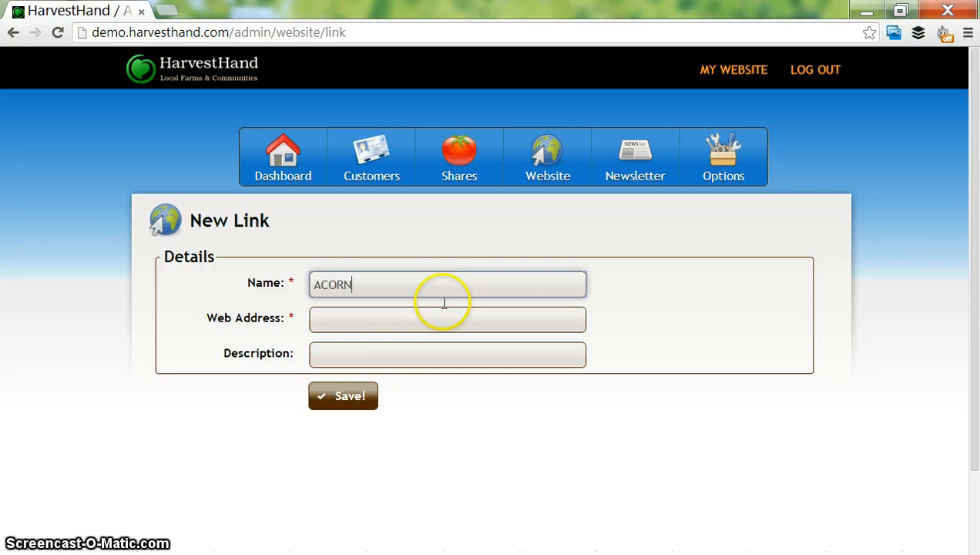
click(371, 324)
key(ctrl+t)
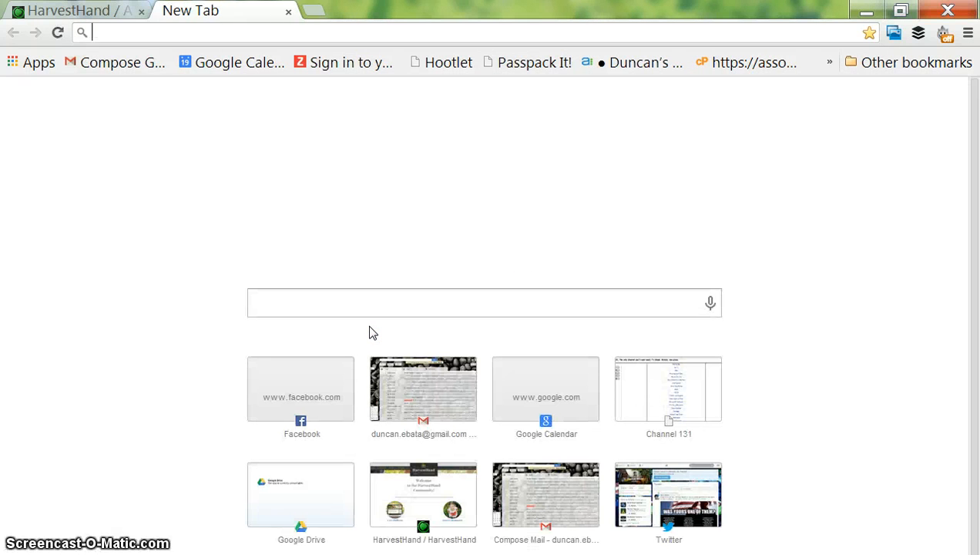
text(acornorganic.org)
key(Return)
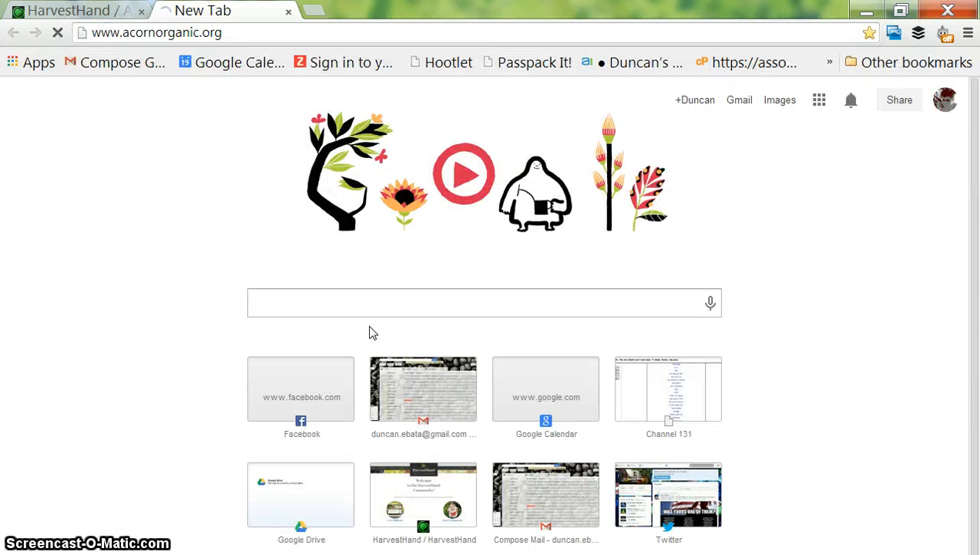
triple_click(158, 34)
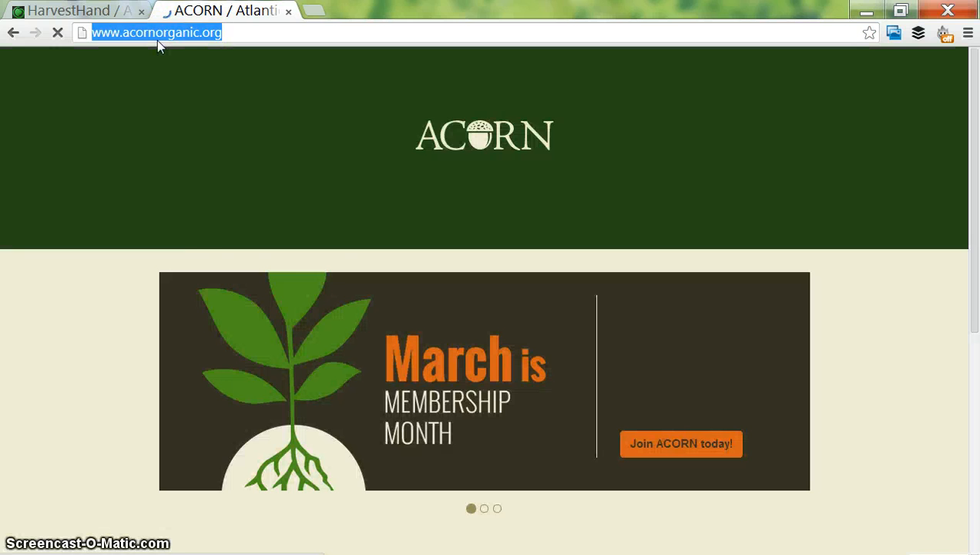
right_click(157, 42)
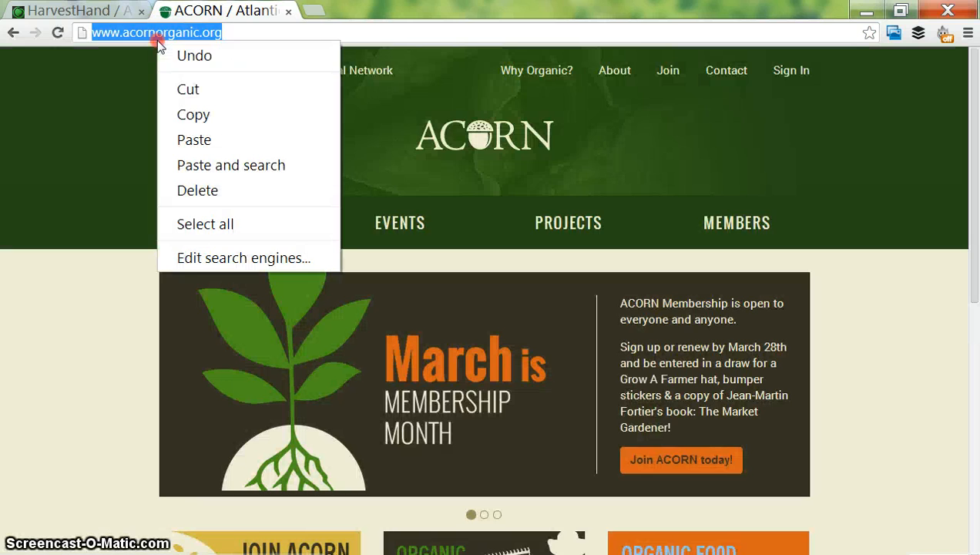
click(192, 114)
- Return to the new link form and paste the copied address as the ACORN link's web address
click(70, 11)
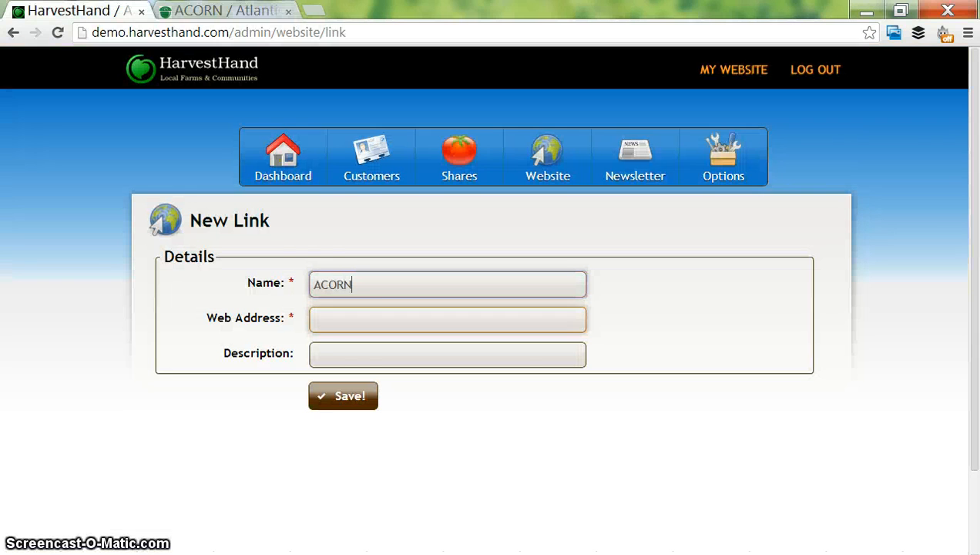
click(364, 328)
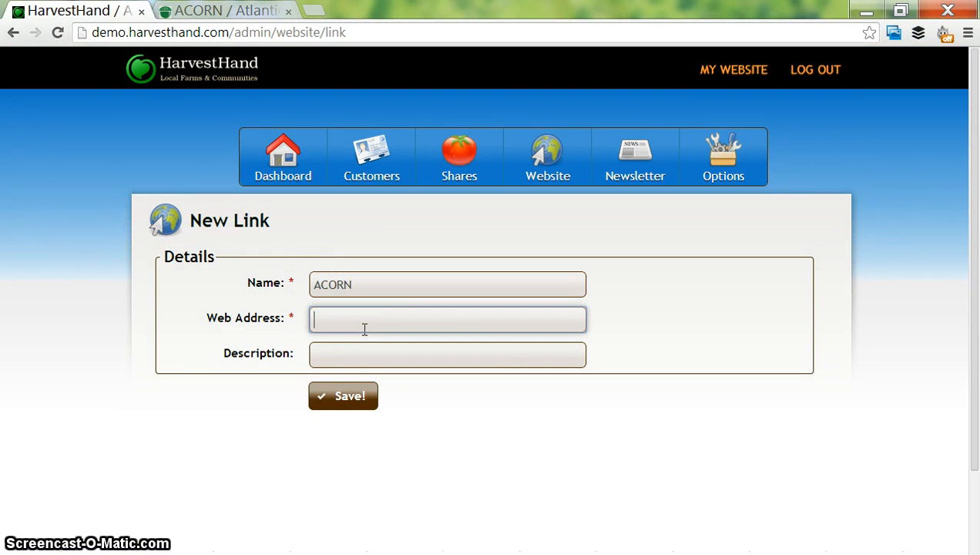
key(ctrl+v)
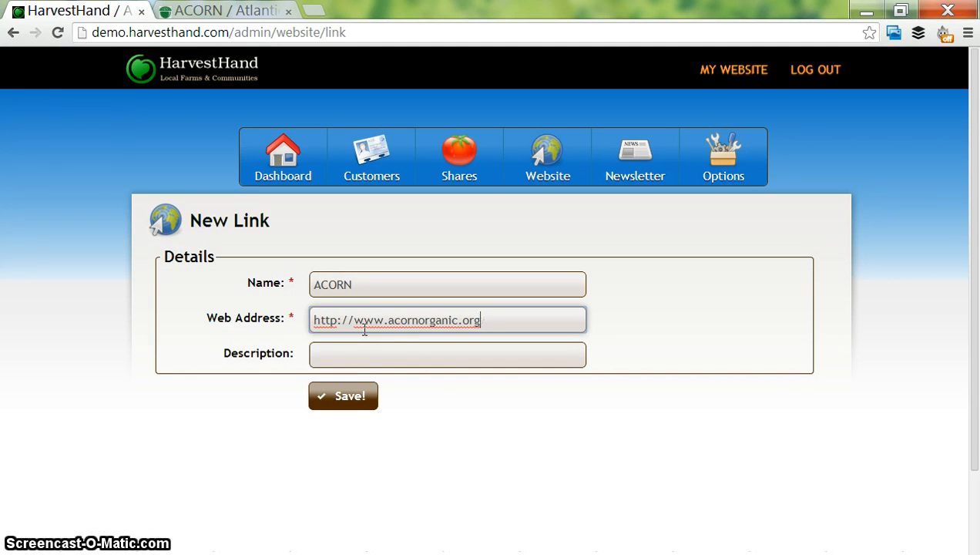
- Enter the link description "ACORN is the organic association for Atlantic Canada" and save the link
click(382, 356)
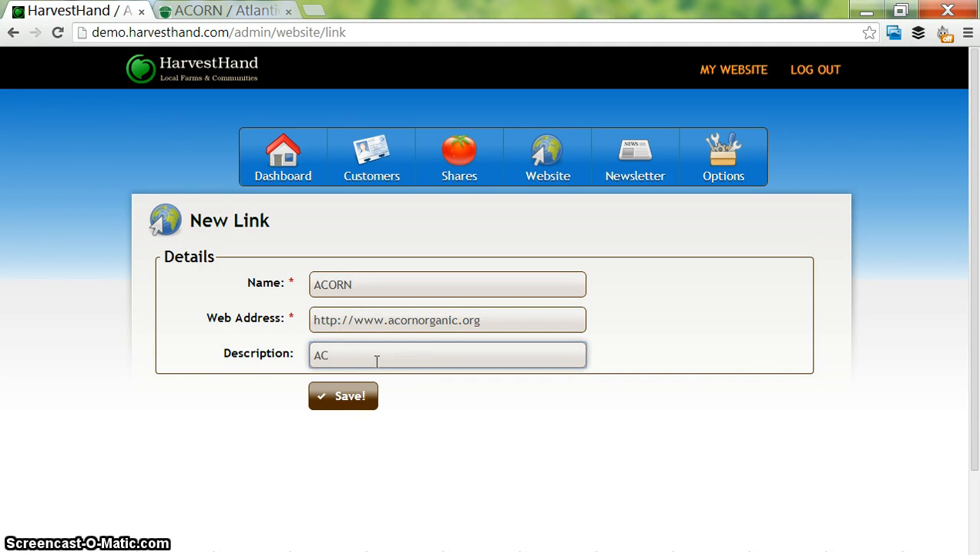
text(ACORN is the organic association for Atlant)
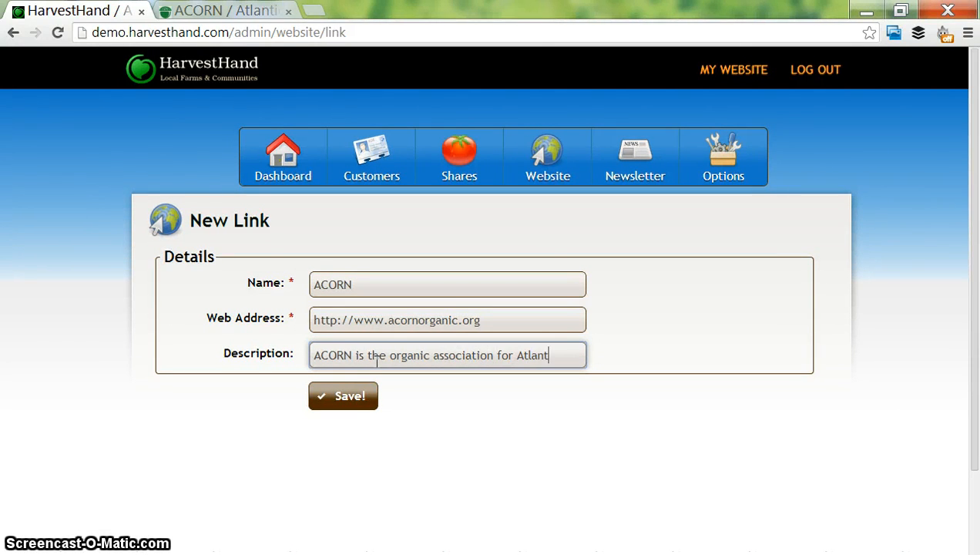
text(ic Canada)
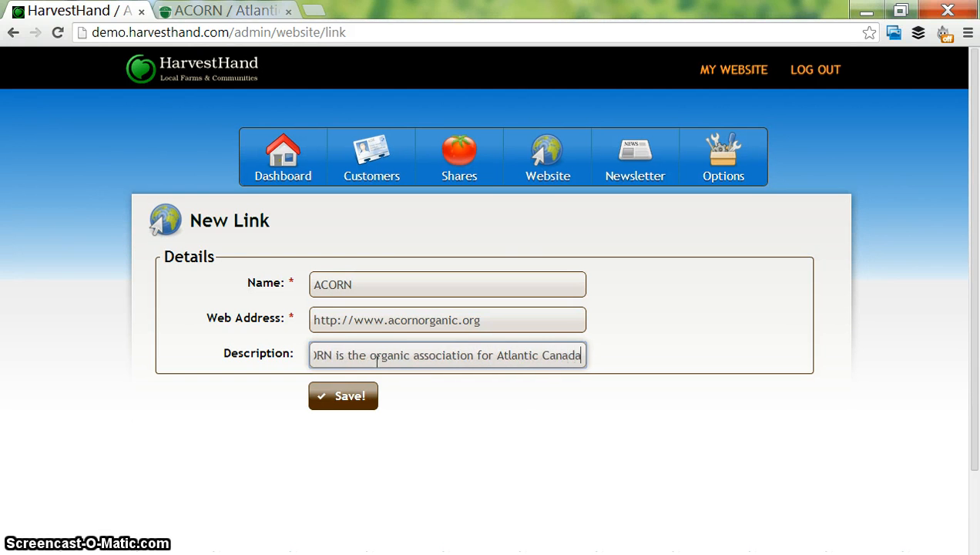
click(333, 395)
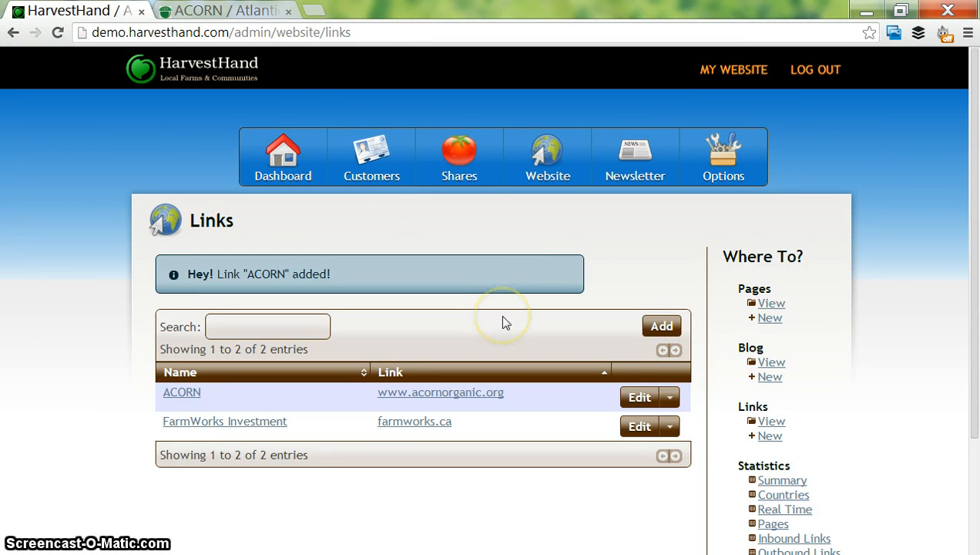
- Check the ACORN link under Community on the farm's public website by opening it, and close the ACORN tabs
click(740, 69)
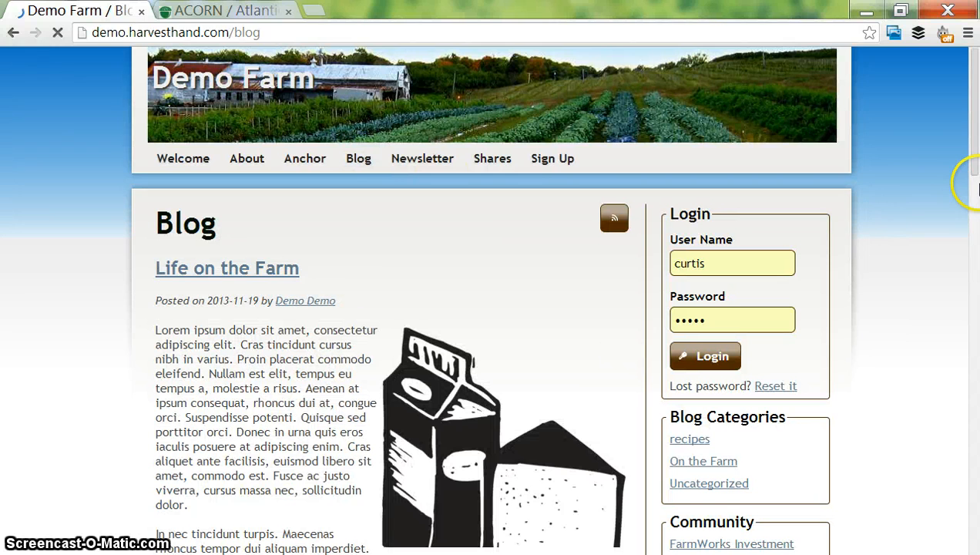
scroll(936, 241, down, 3)
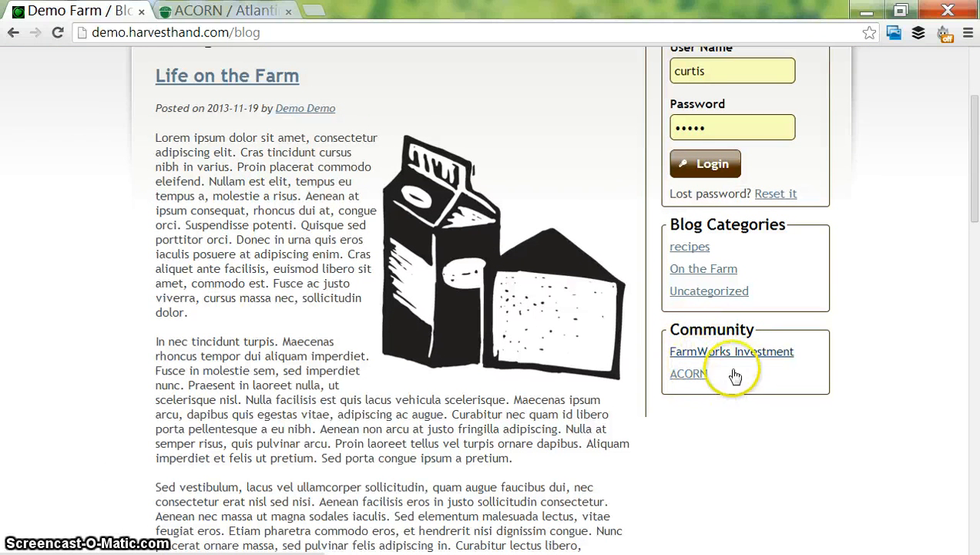
click(689, 374)
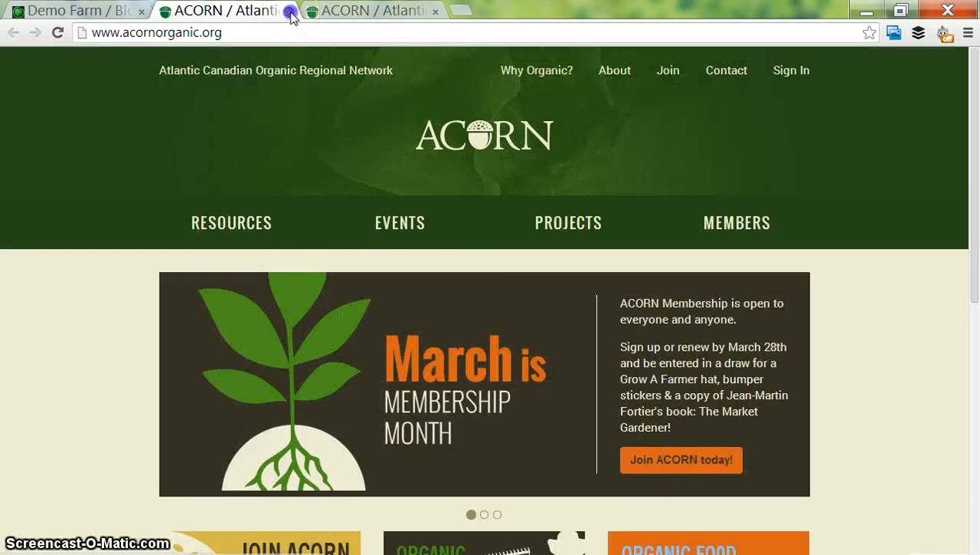
click(288, 13)
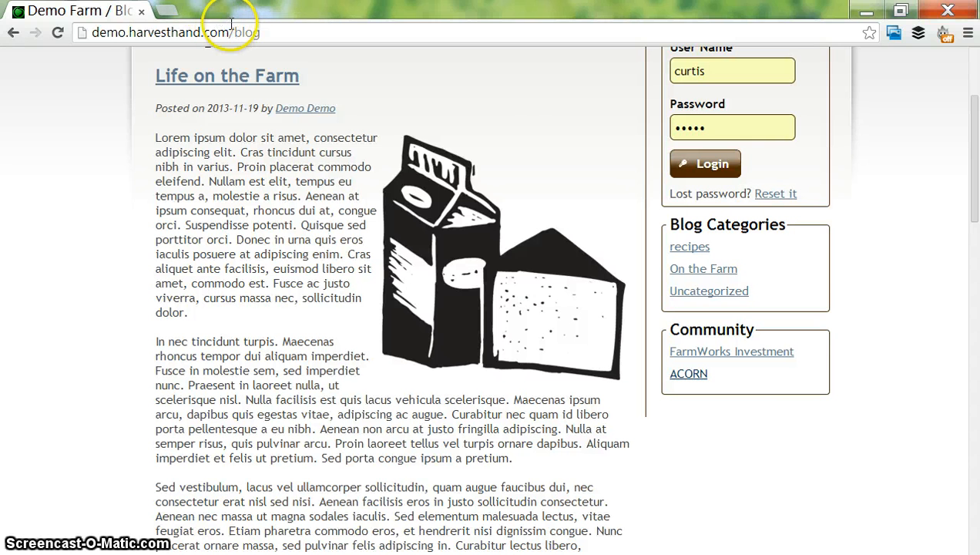
- Return to demo.harvesthand.com/admin and open the website's visits summary statistics
text(admin)
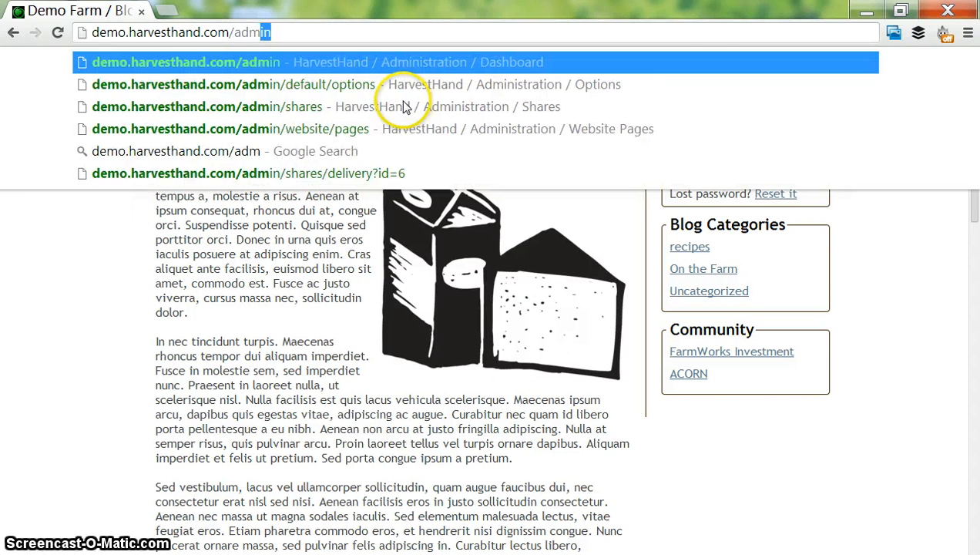
key(Return)
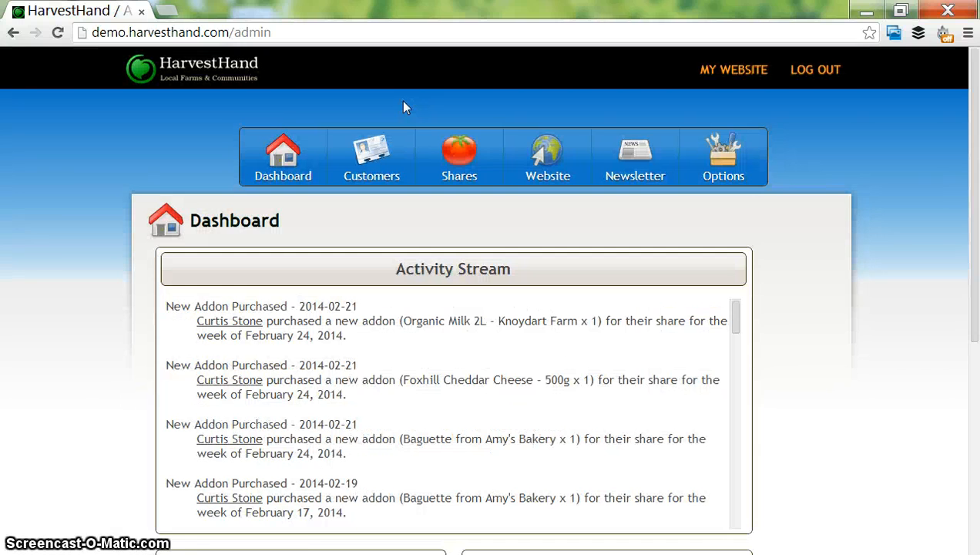
click(582, 150)
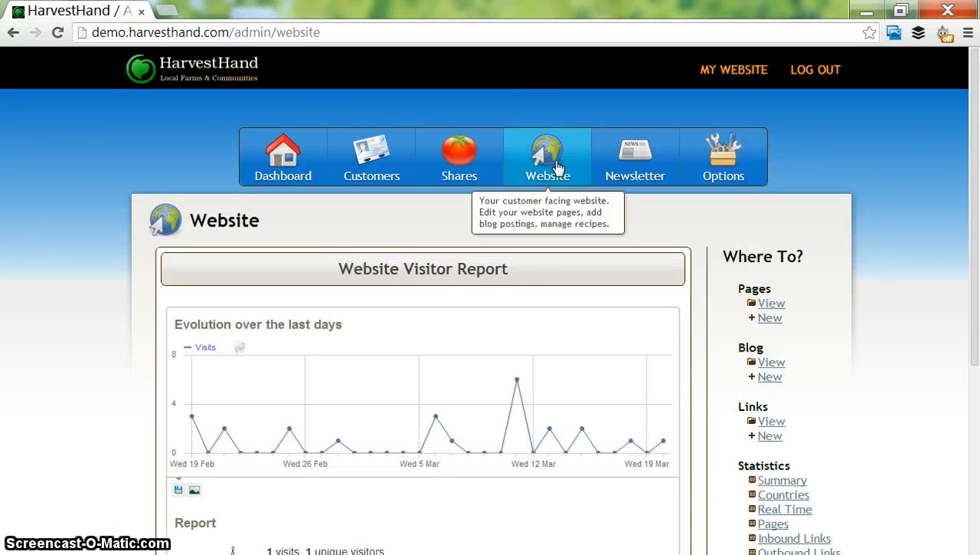
drag(974, 278, 975, 351)
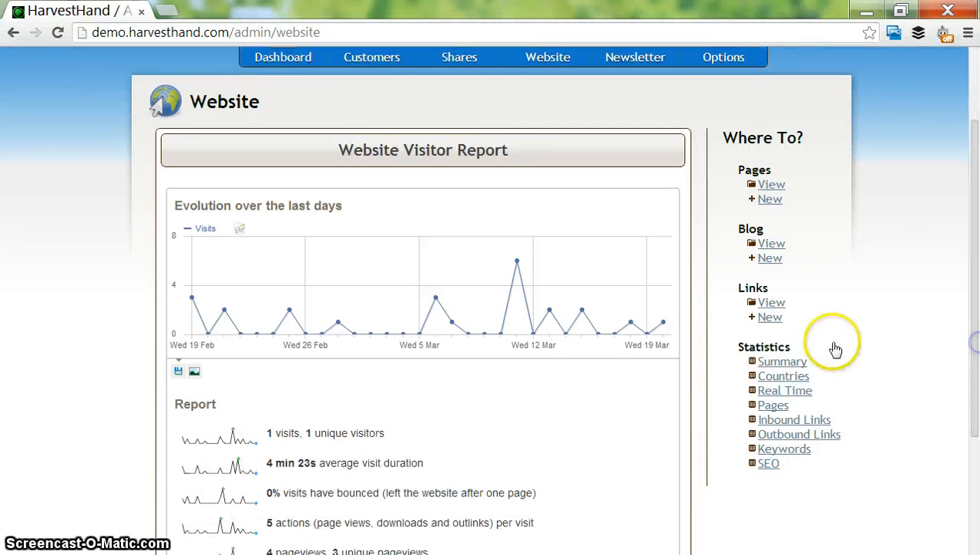
click(796, 365)
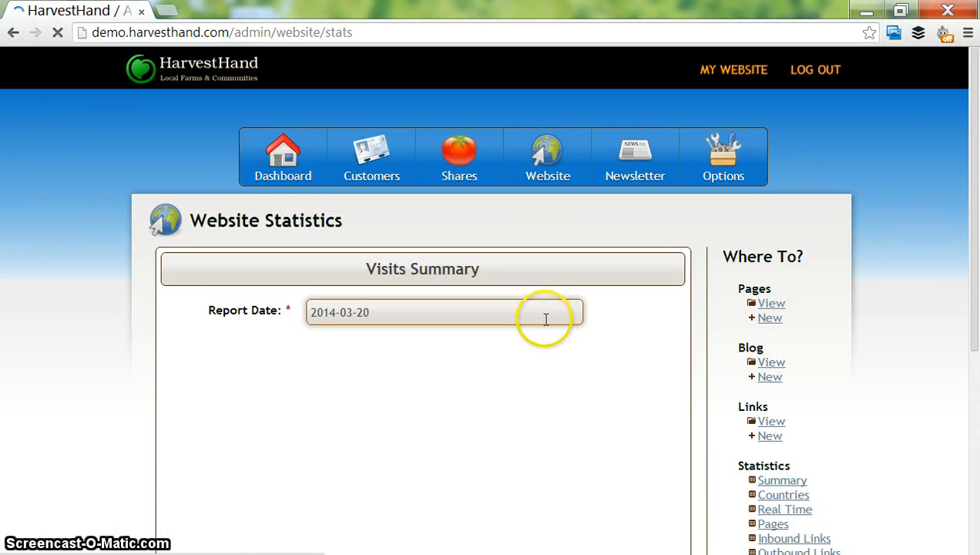
- Set the visits summary's report date to 2014-03-11 and look through the report
click(545, 319)
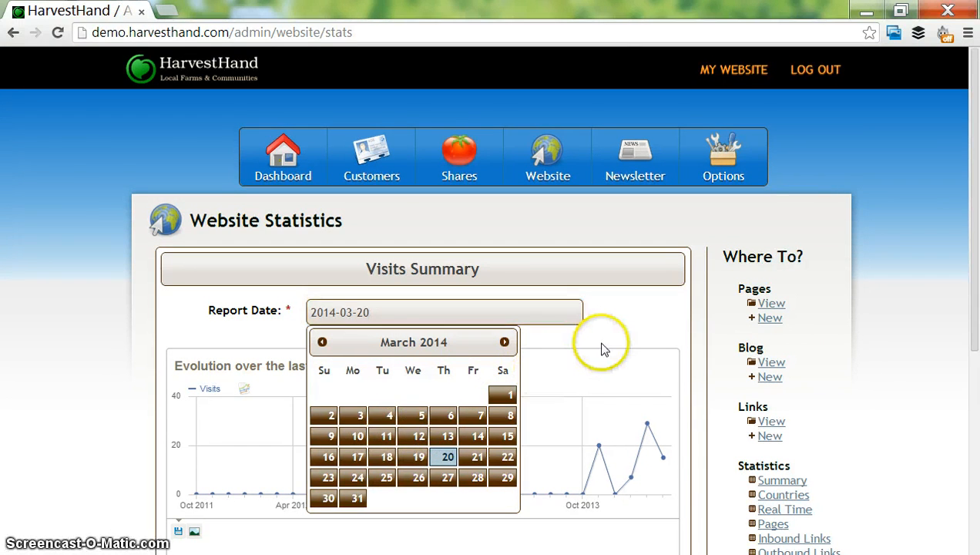
click(386, 436)
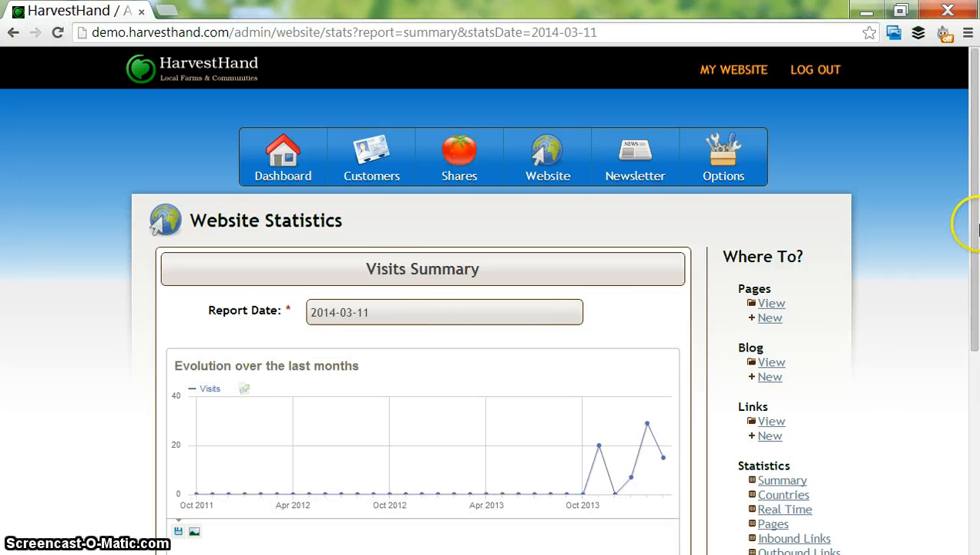
drag(973, 221, 975, 376)
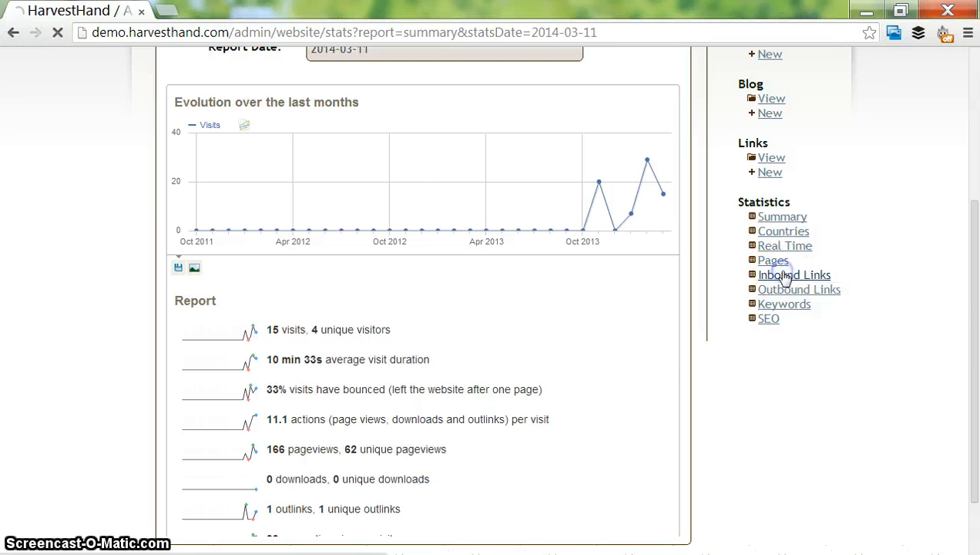
- Open the website's inbound links statistics and set the report date to 2014-03-11
click(786, 275)
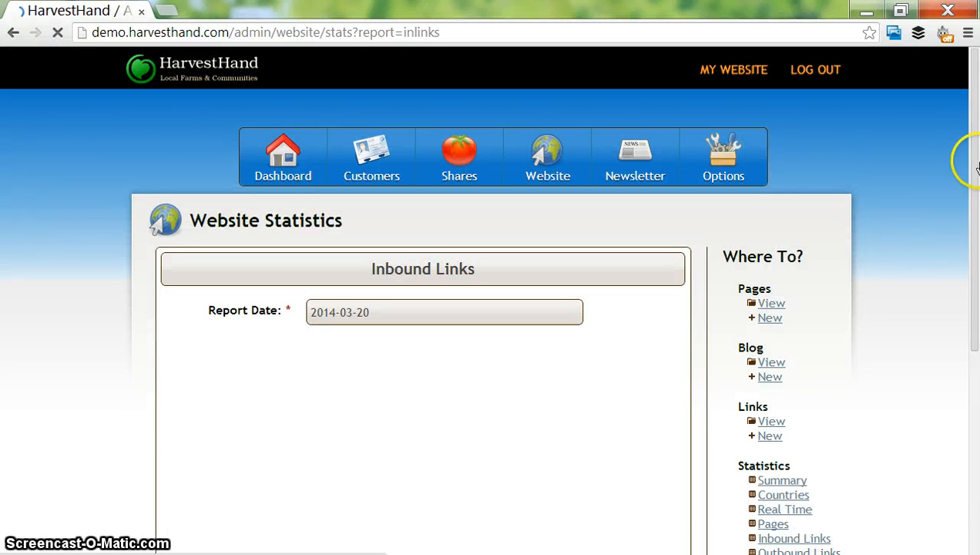
scroll(974, 165, down, 2)
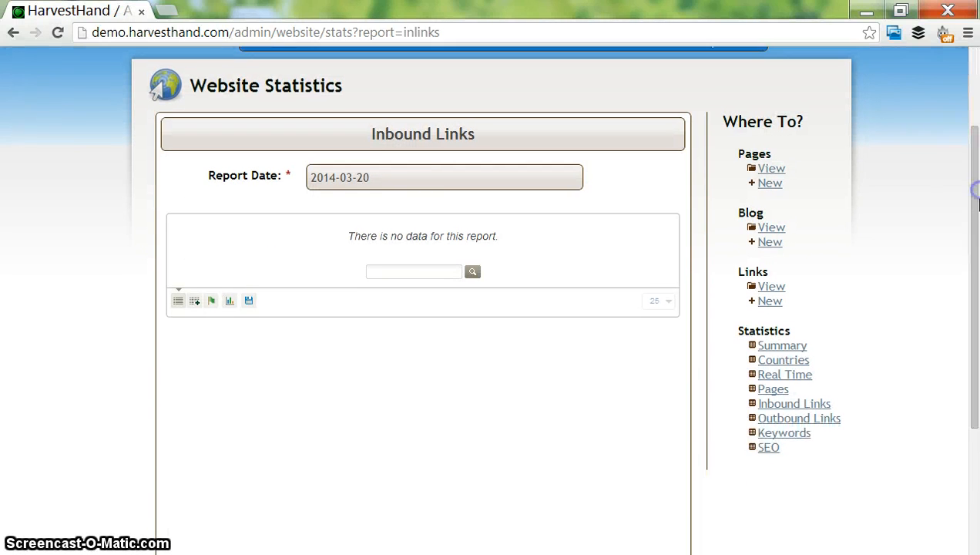
click(421, 171)
click(370, 309)
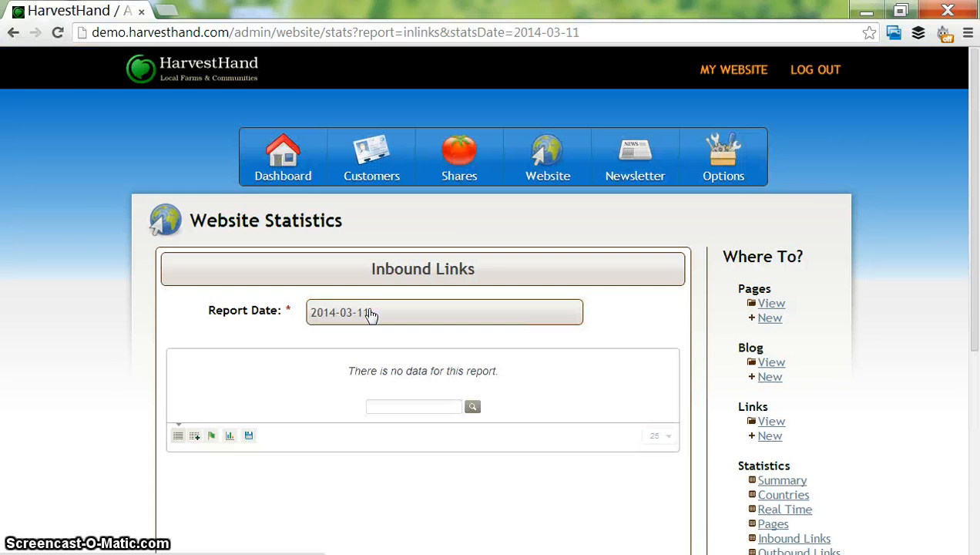
click(370, 308)
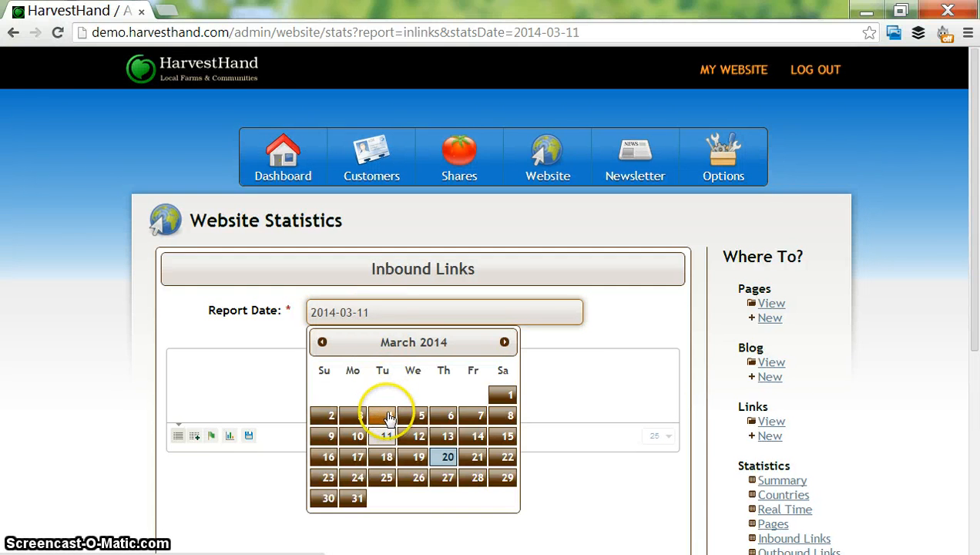
- Check the inbound links report for the dates 2014-03-04 and 2014-03-06
click(385, 416)
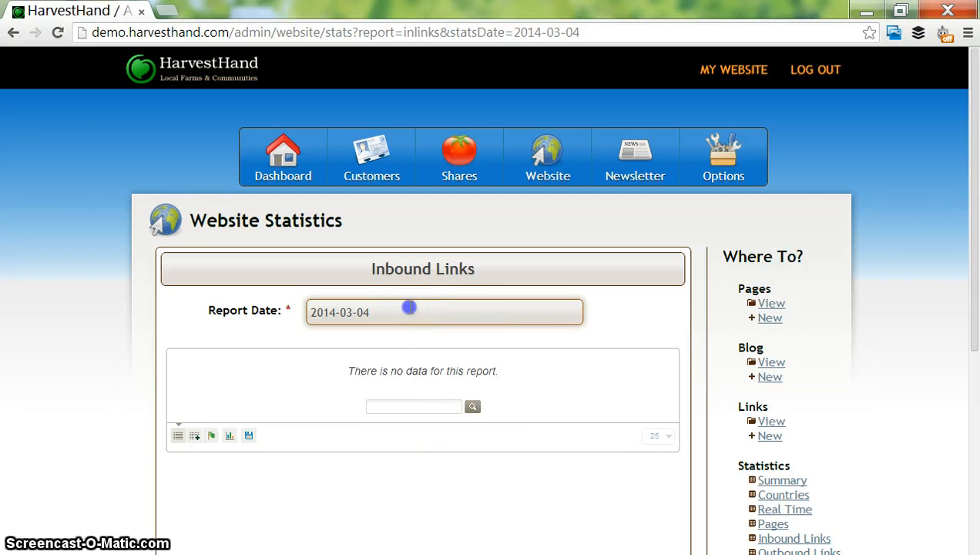
click(409, 307)
click(449, 415)
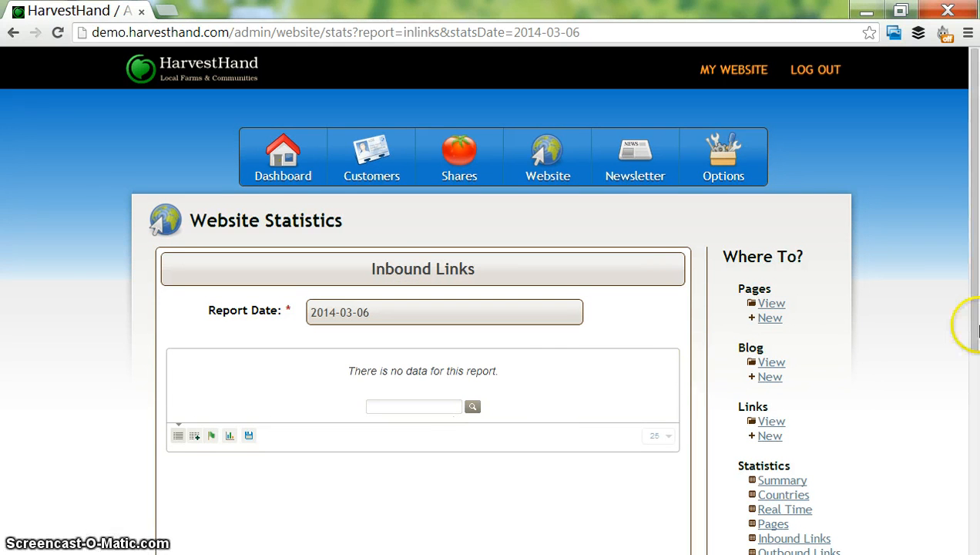
- Return to the visits summary statistics and look over the visits graph and report
drag(974, 325, 975, 390)
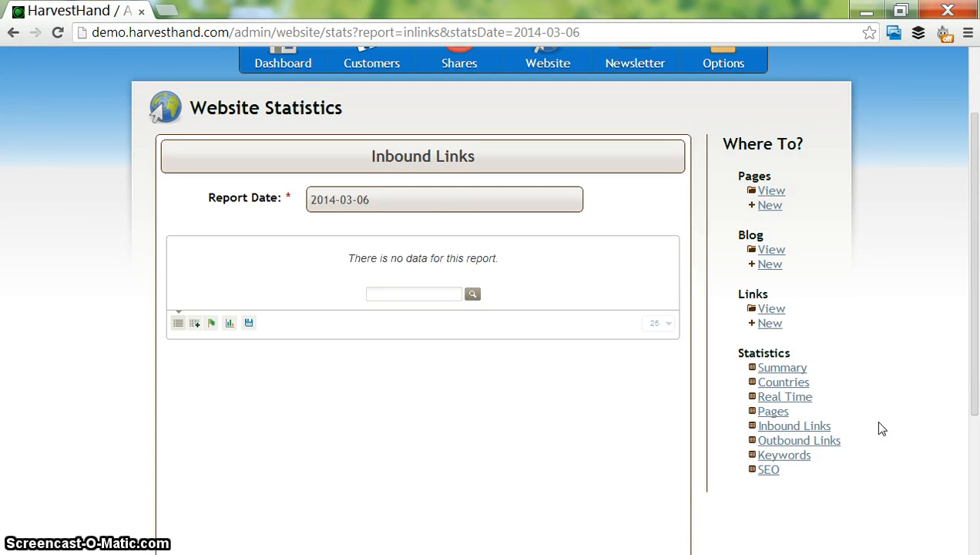
click(775, 369)
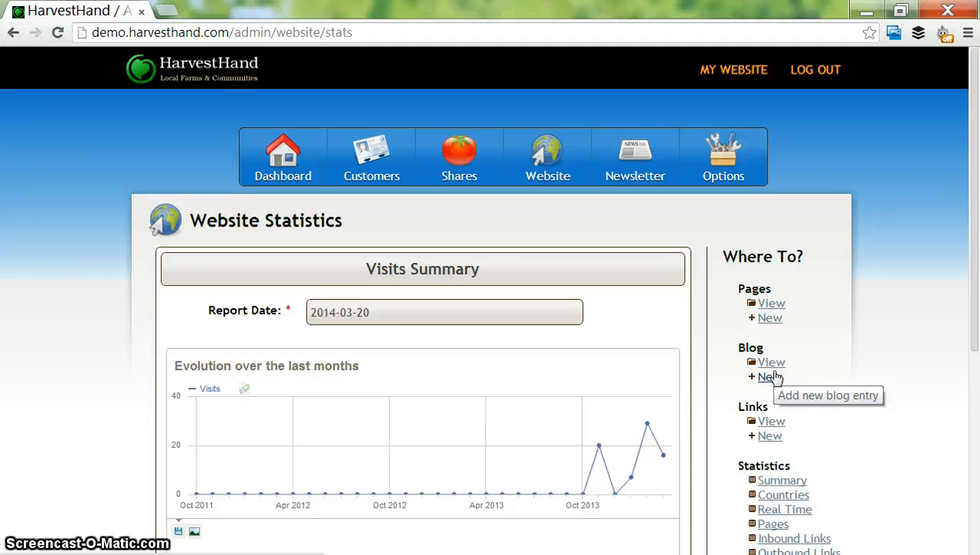
drag(975, 261, 975, 347)
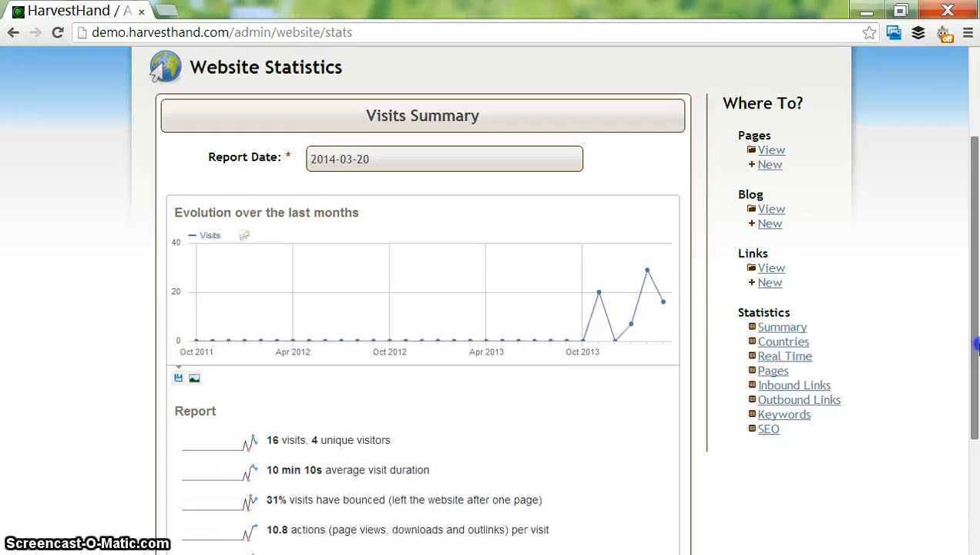
drag(972, 312, 971, 308)
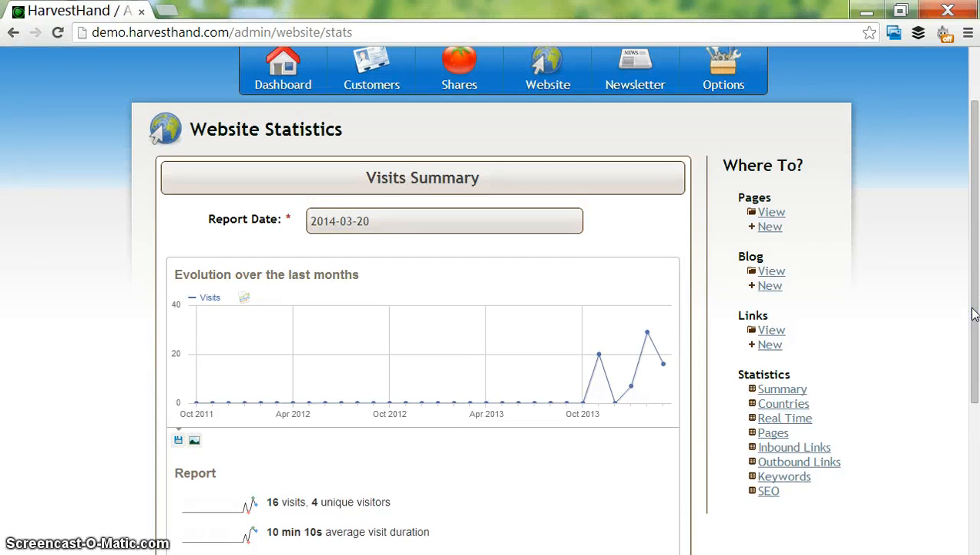